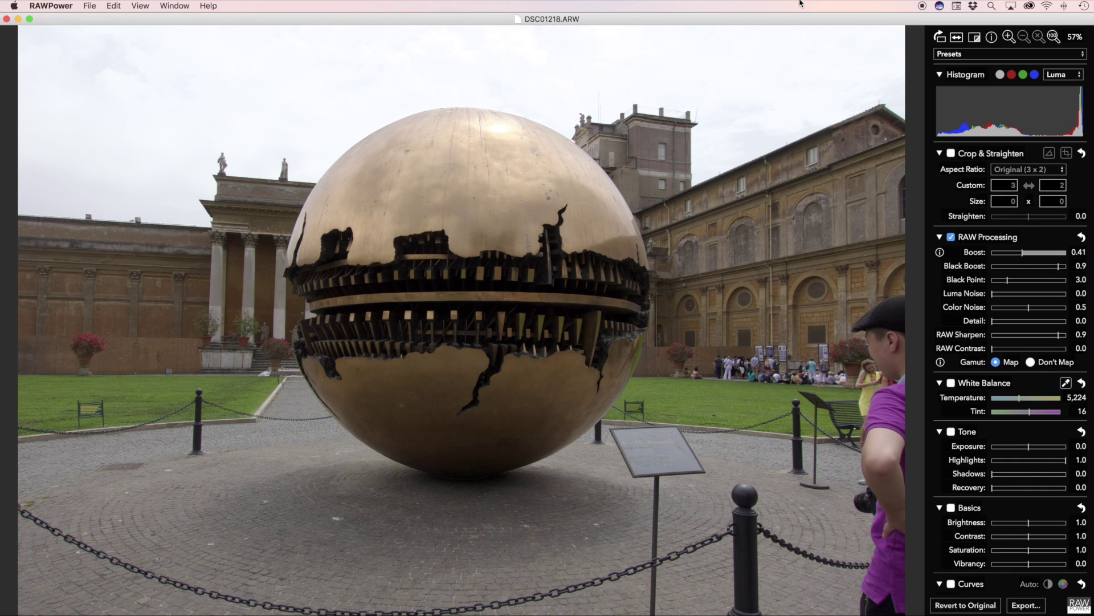
Step: Show the photo's camera details and preview the Brighten Shadows preset
click(991, 37)
click(949, 53)
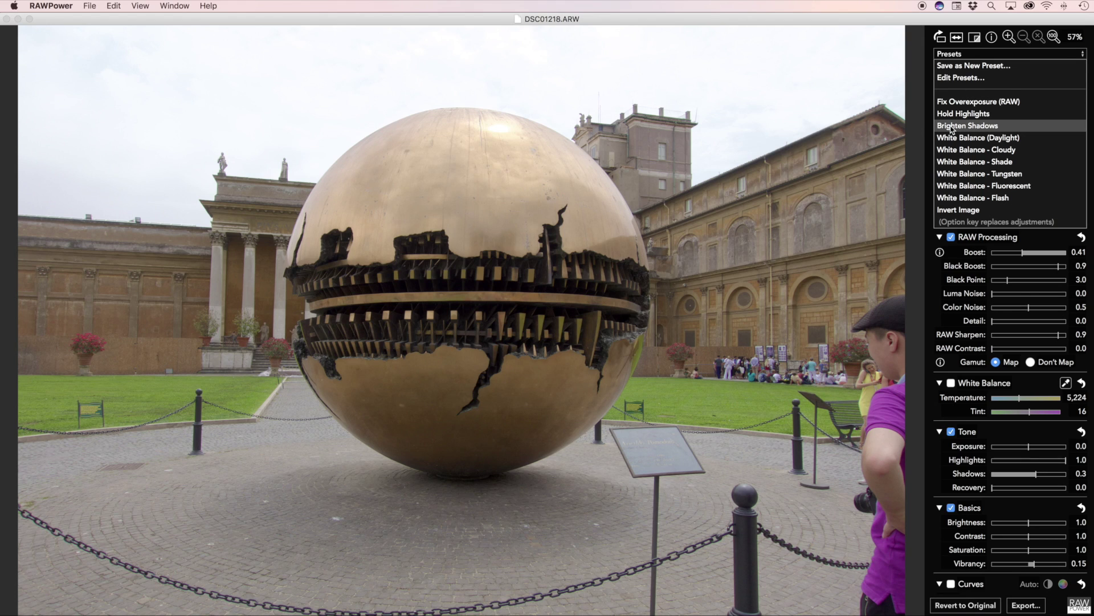
click(951, 126)
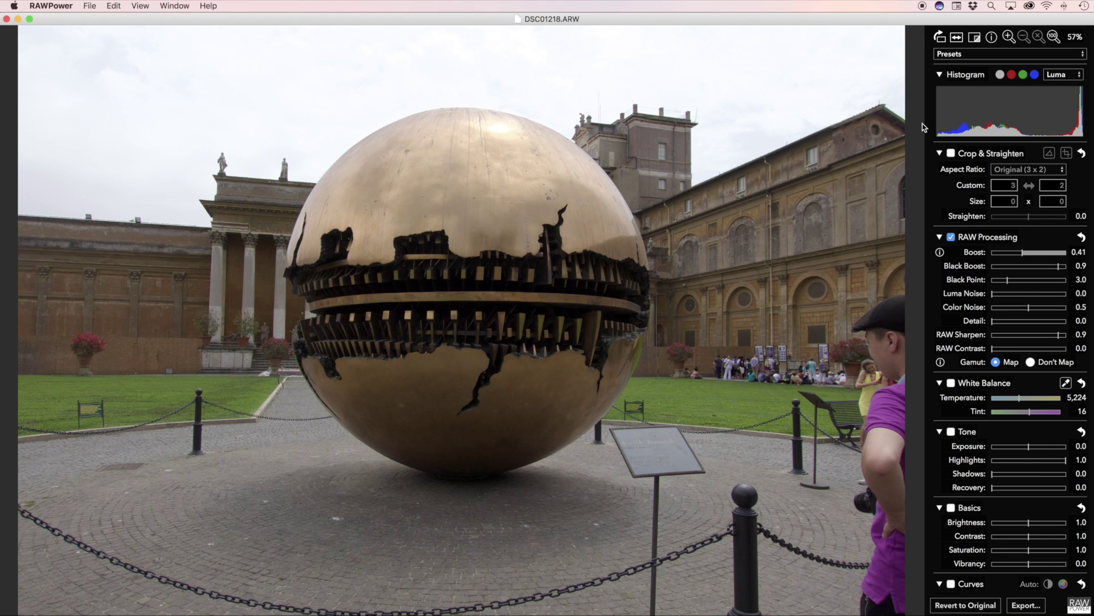
Step: Apply the Invert Image preset so the sphere photo becomes a colour negative
click(948, 55)
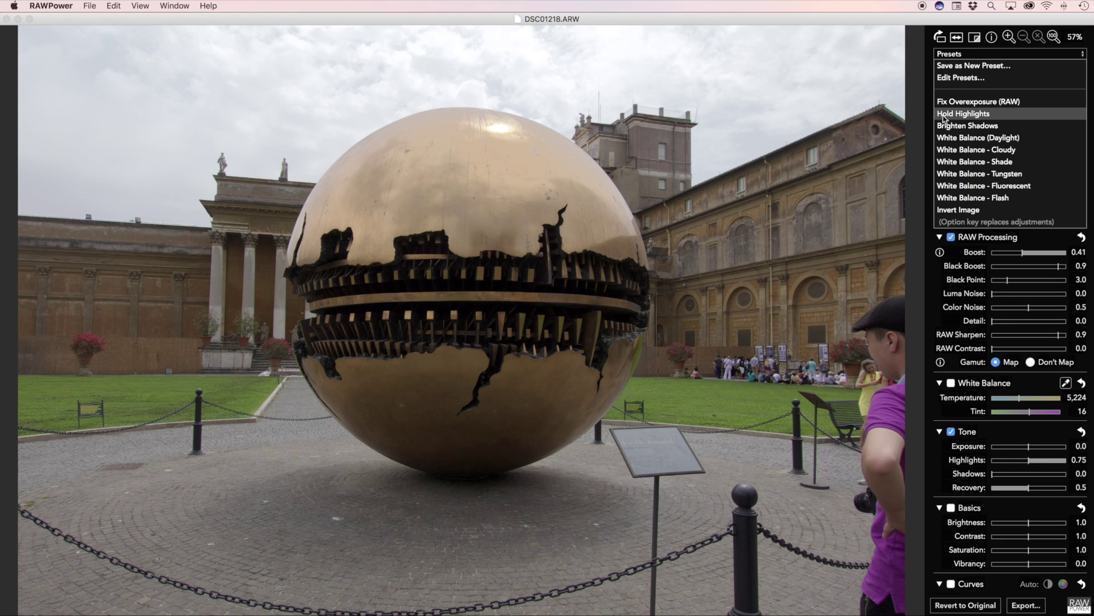
click(928, 115)
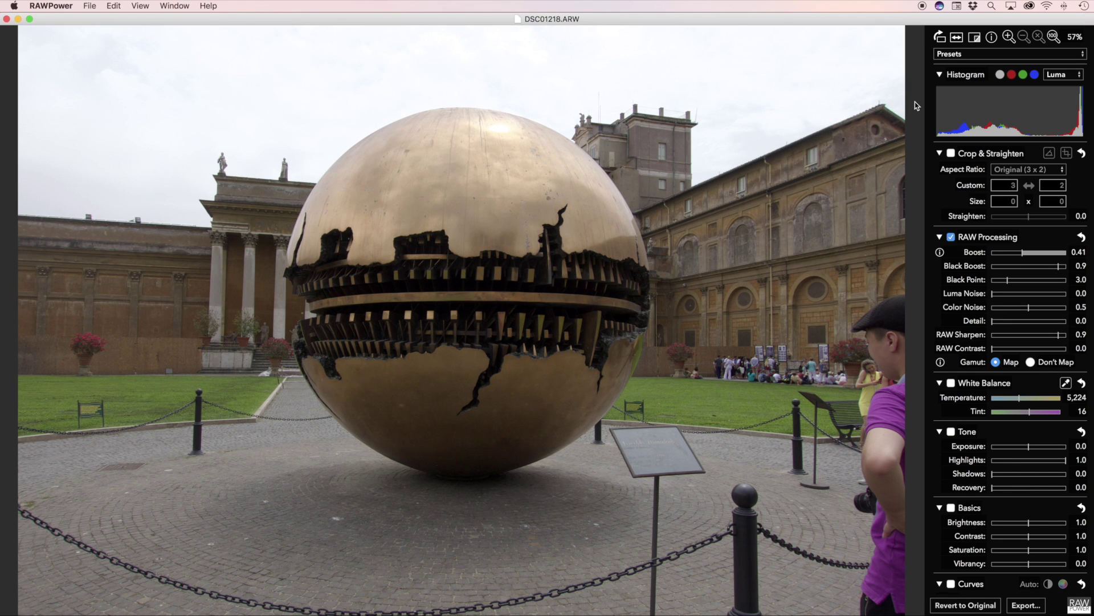
click(959, 55)
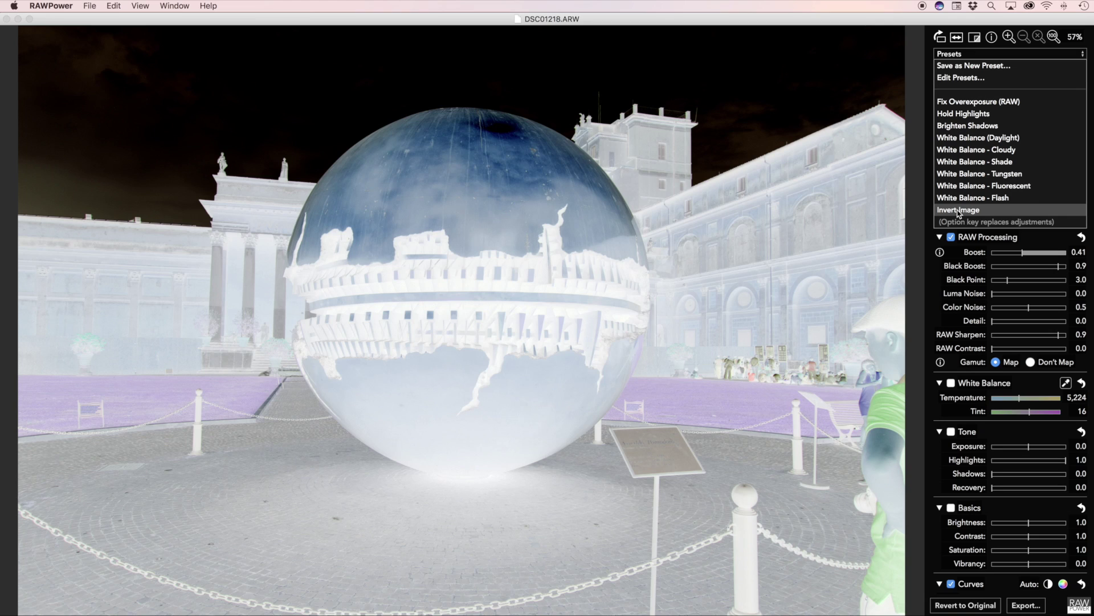
click(959, 211)
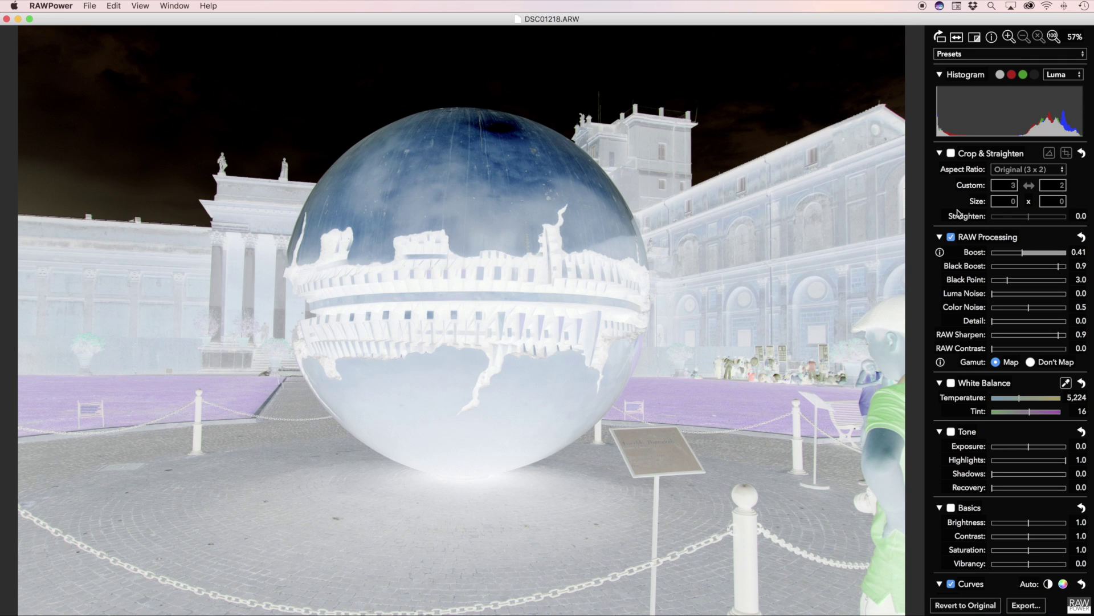
Step: Undo Invert Image, then set Shadows to 0.08 and Vibrancy to 0.09
key(super+z)
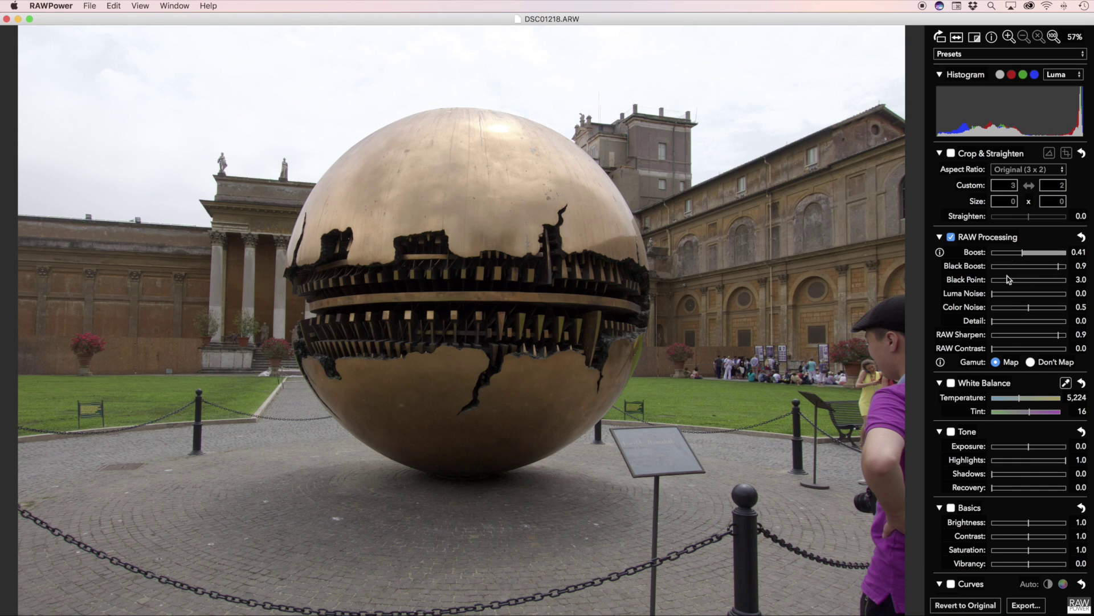
drag(993, 474, 1005, 477)
mouse_move(1029, 564)
mouse_down()
mouse_move(1038, 567)
mouse_move(998, 567)
mouse_move(1024, 567)
mouse_up()
scroll(941, 551, down, 5)
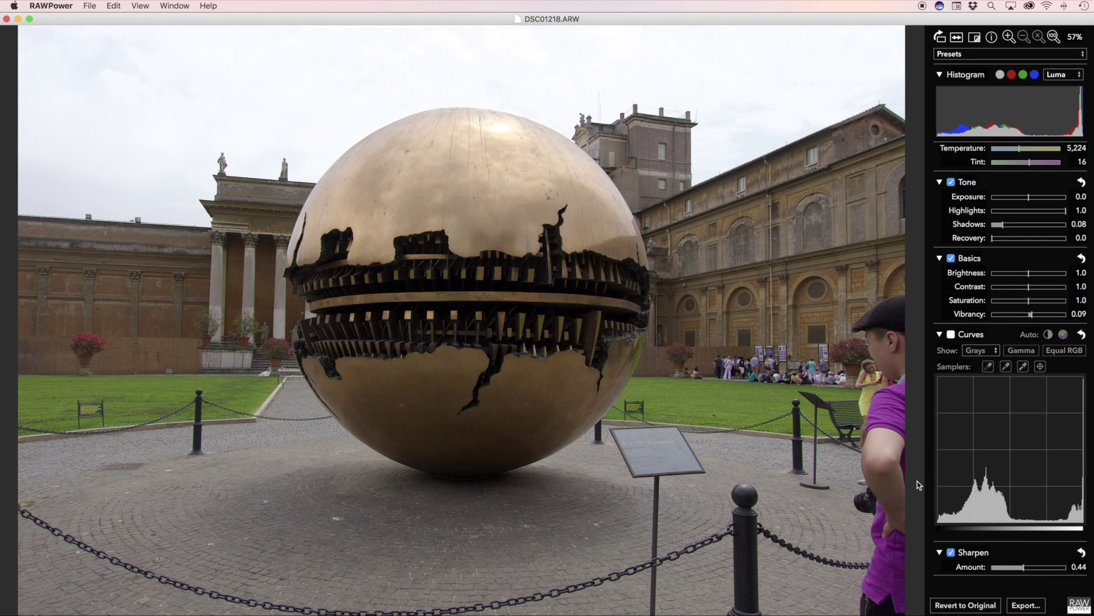
click(971, 55)
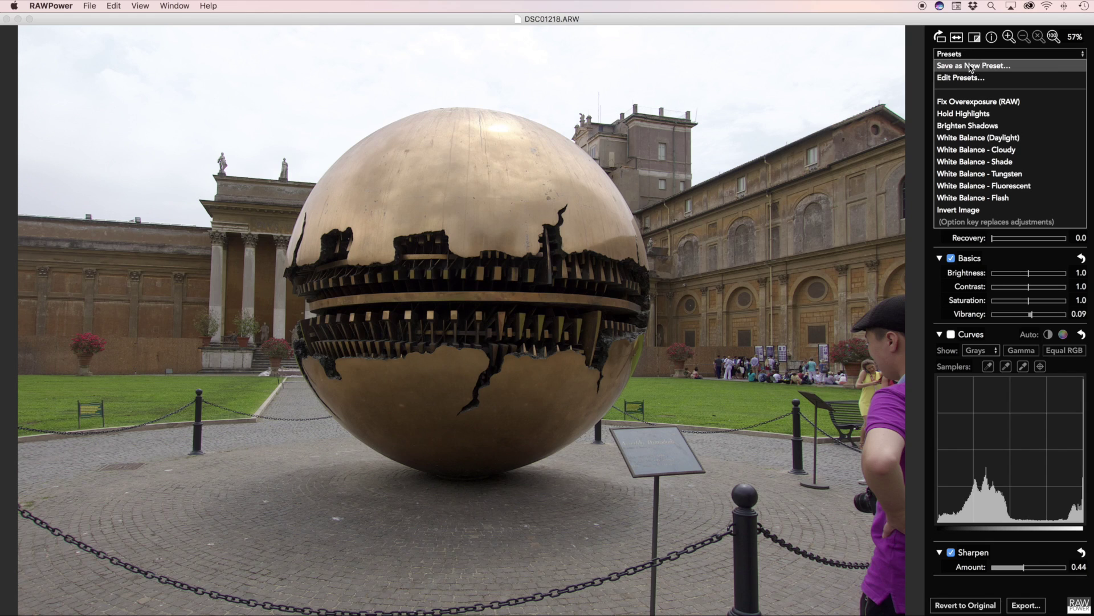
Step: Name a new preset 'My starting point' and make it auto-apply to this camera's photos
click(971, 66)
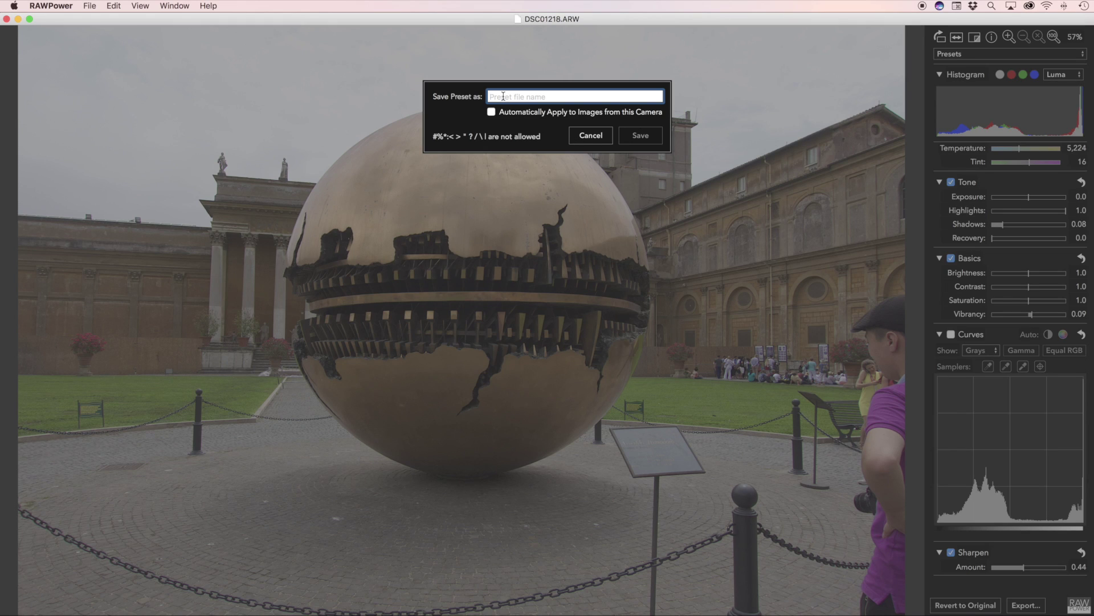
text(My starting point)
click(495, 113)
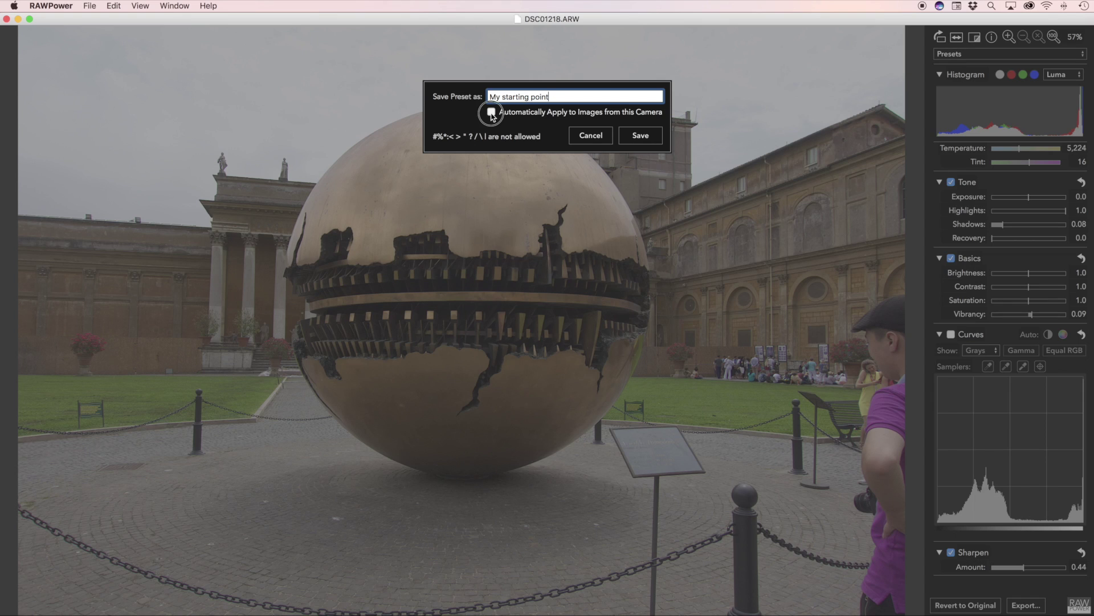
Step: Save the My starting point preset and check it in the presets list
click(637, 136)
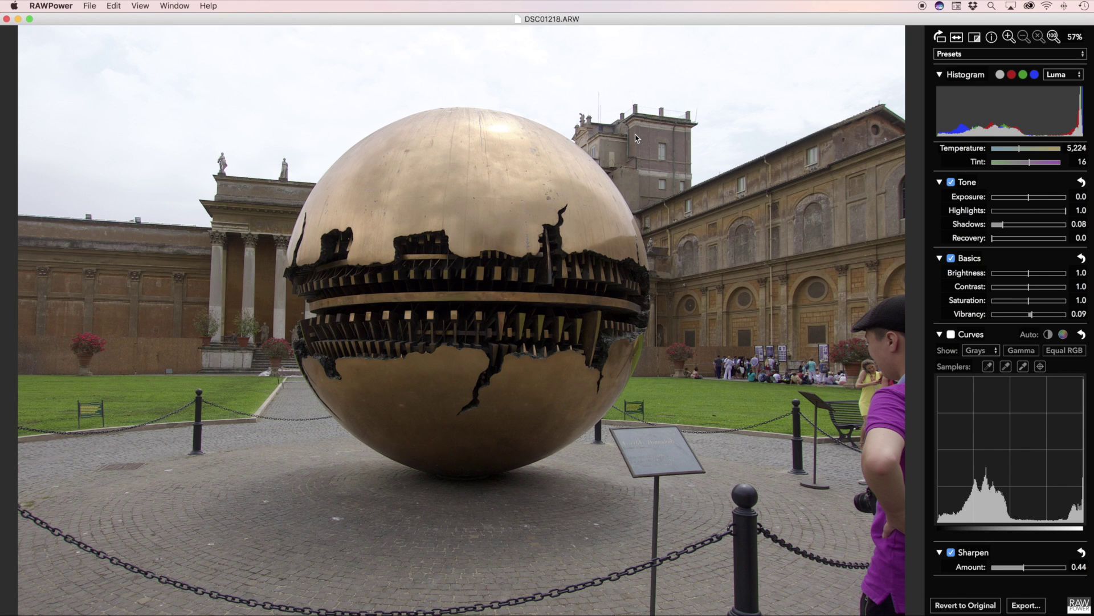
mouse_move(932, 289)
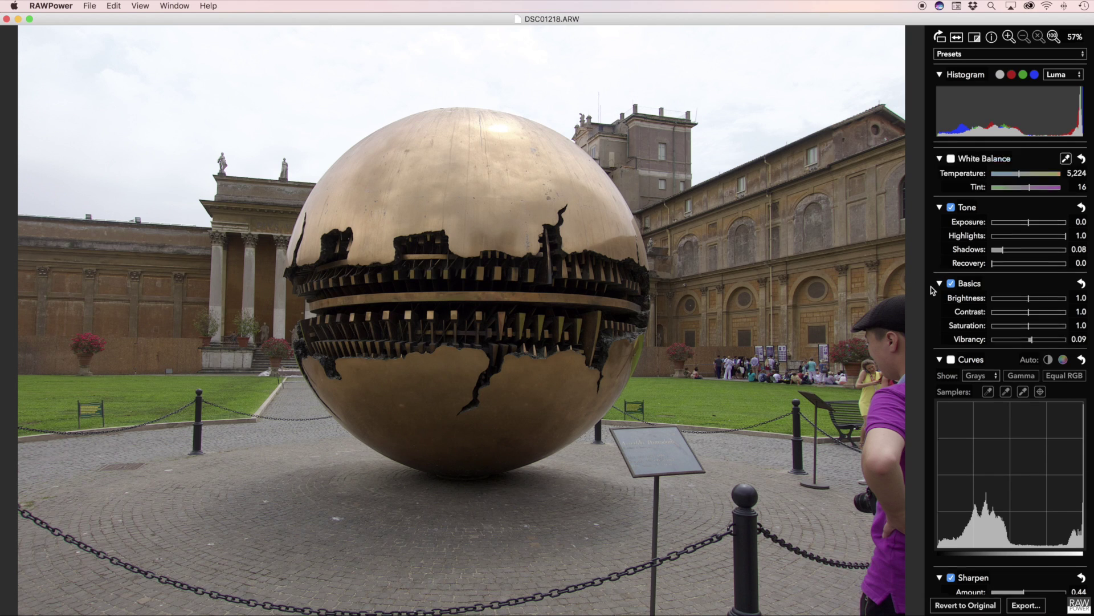
scroll(935, 289, up, 8)
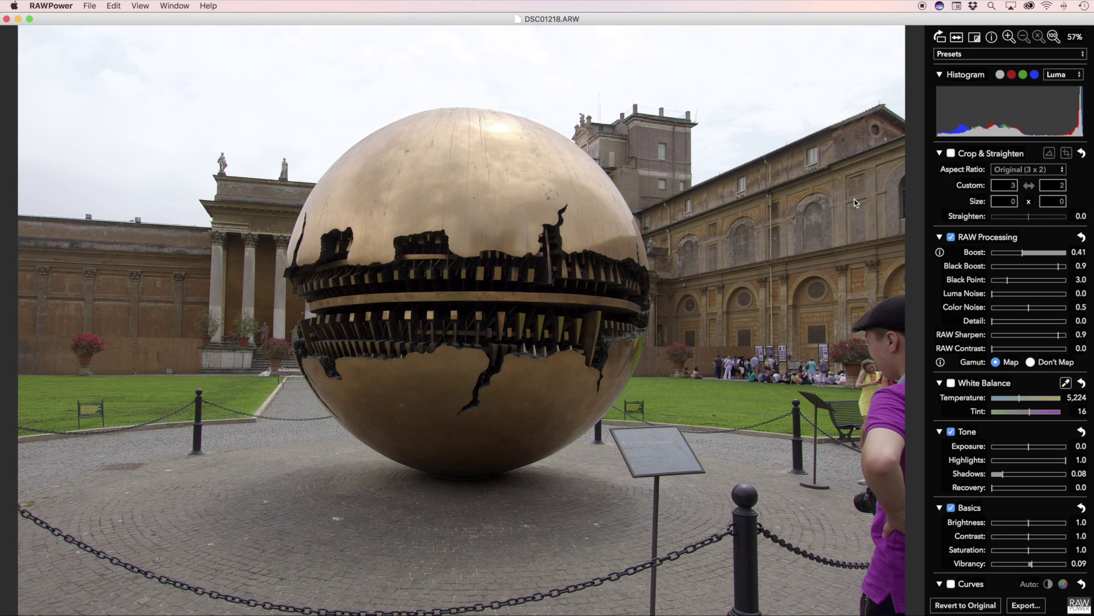
Step: In the preset manager, delete the Invert Image preset
click(943, 57)
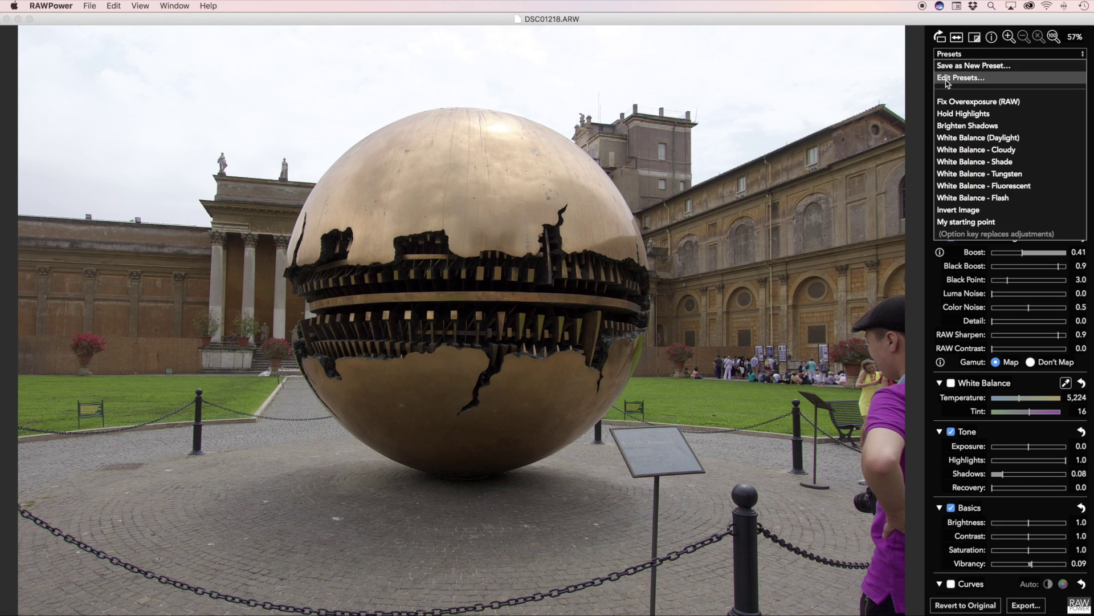
click(946, 80)
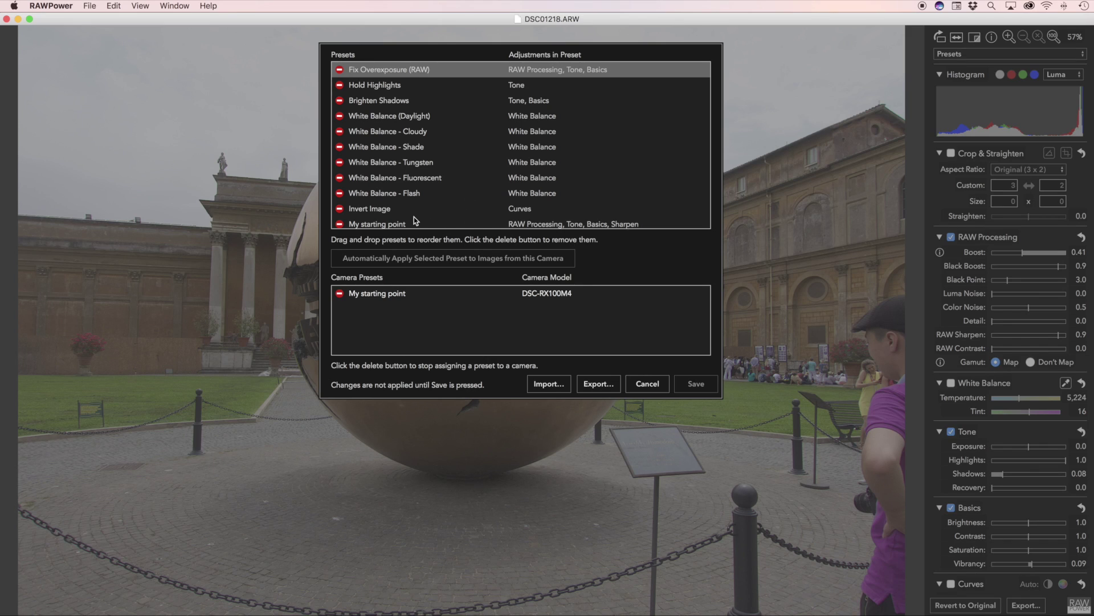
click(339, 209)
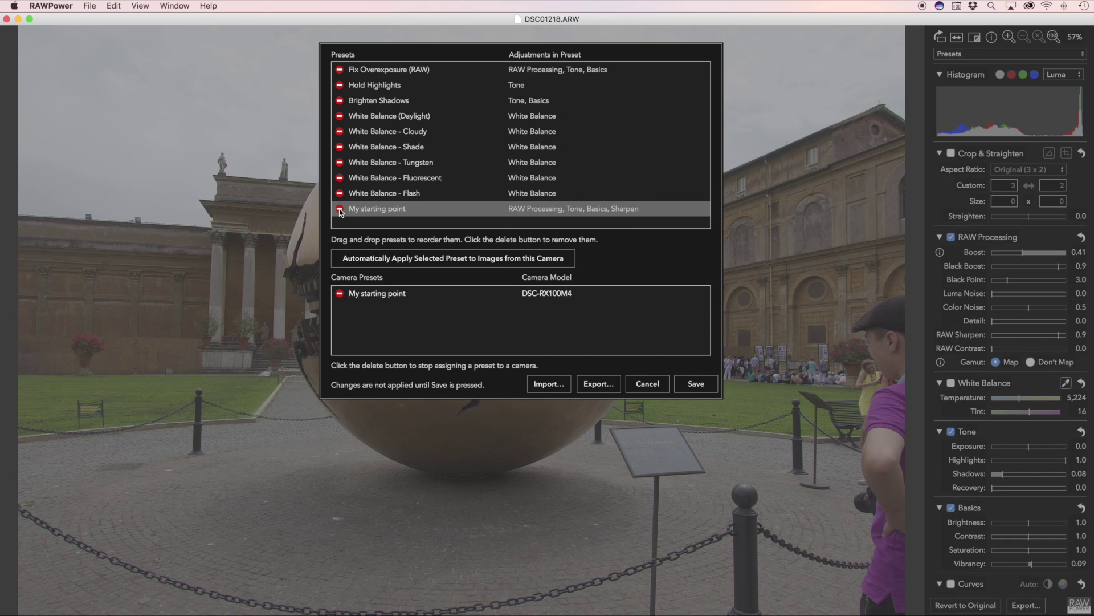
Step: Rename My starting point to 'My Starting Point (Sharpening)' and move it to the top
click(365, 209)
drag(360, 209, 410, 209)
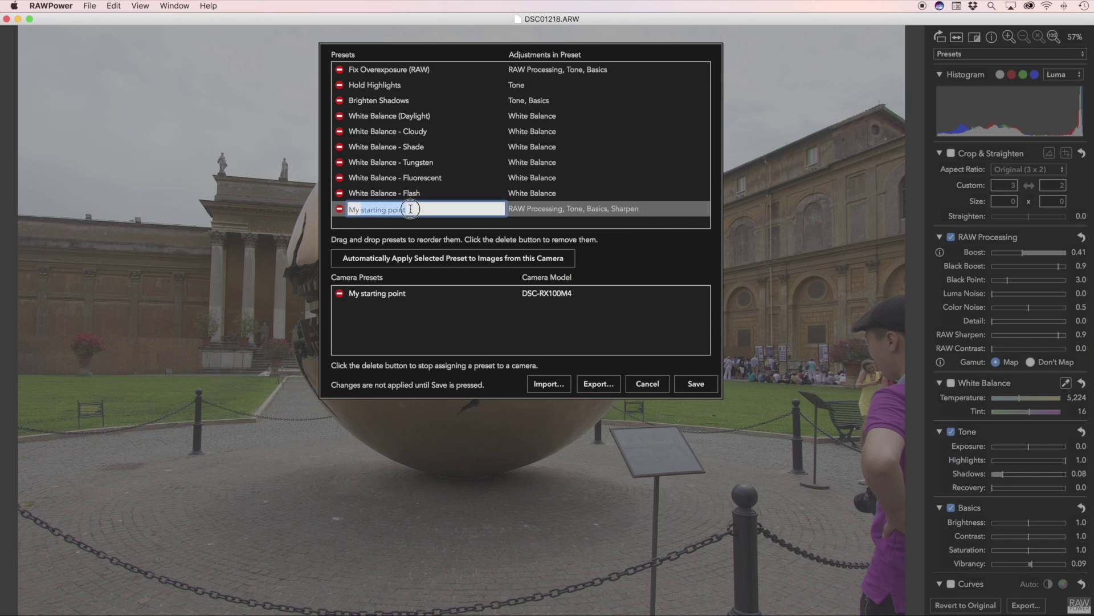
text(Starting Poin)
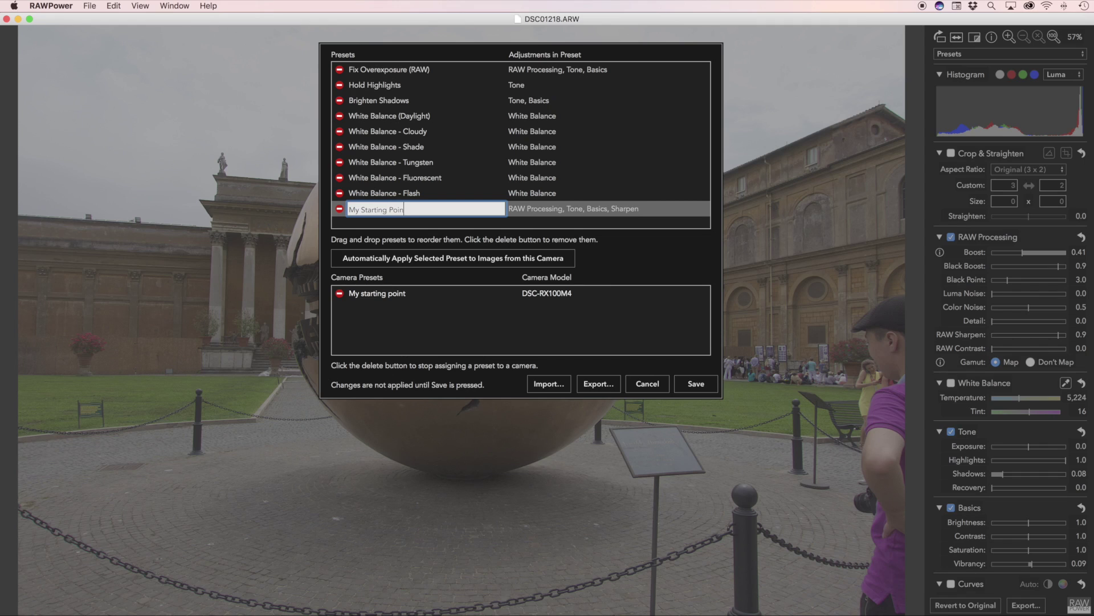
text(t (Sharpening))
click(395, 224)
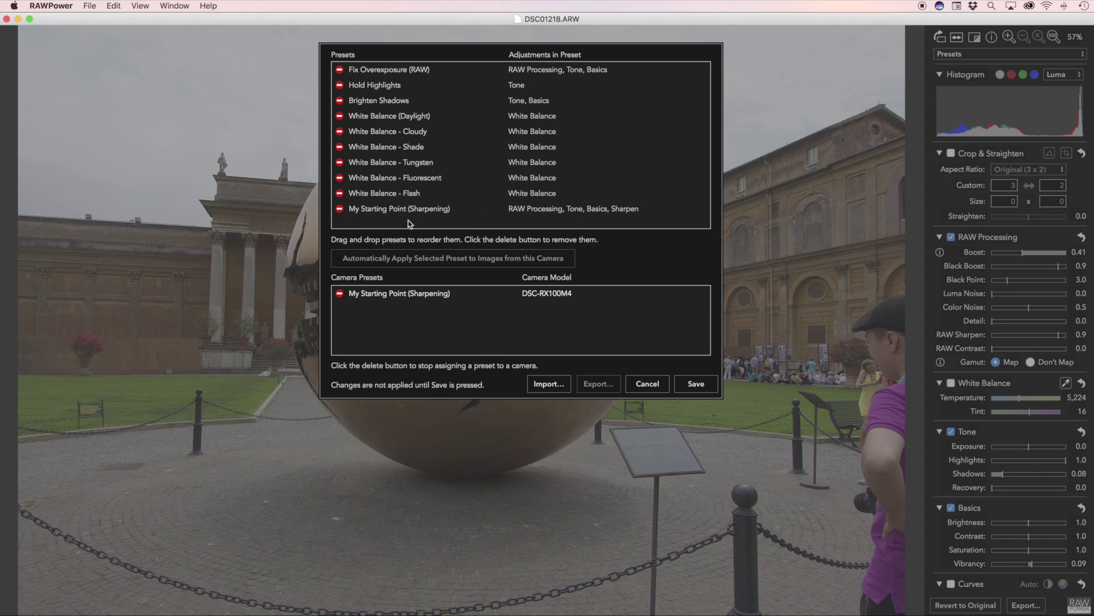
drag(403, 217, 384, 66)
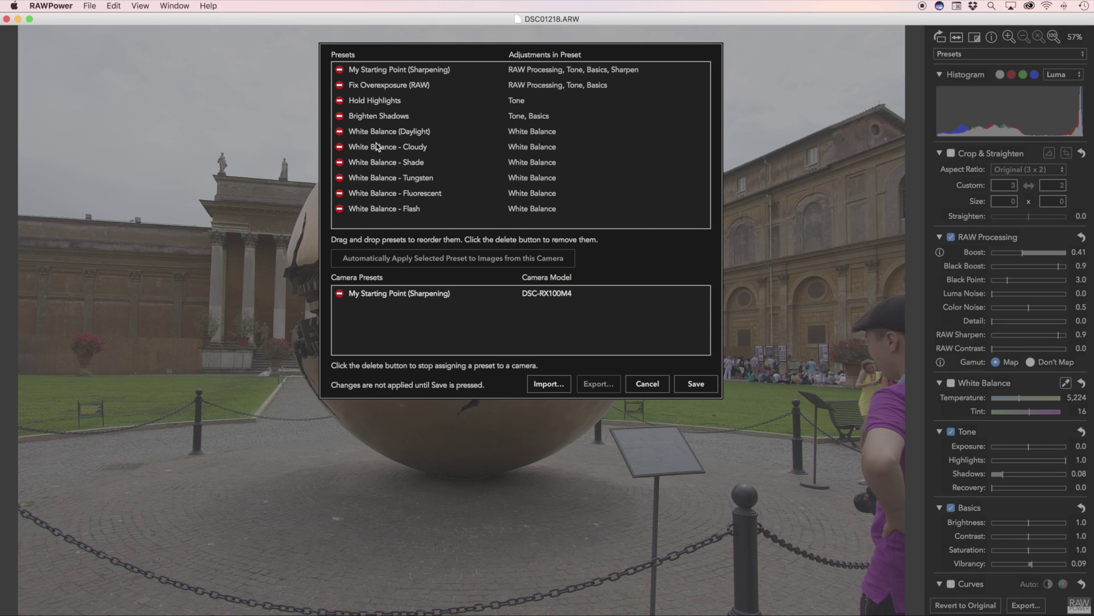
Step: Make Fix Overexposure (RAW) auto-apply to DSC-RX100M4 photos, then select My Starting Point (Sharpening)
click(378, 90)
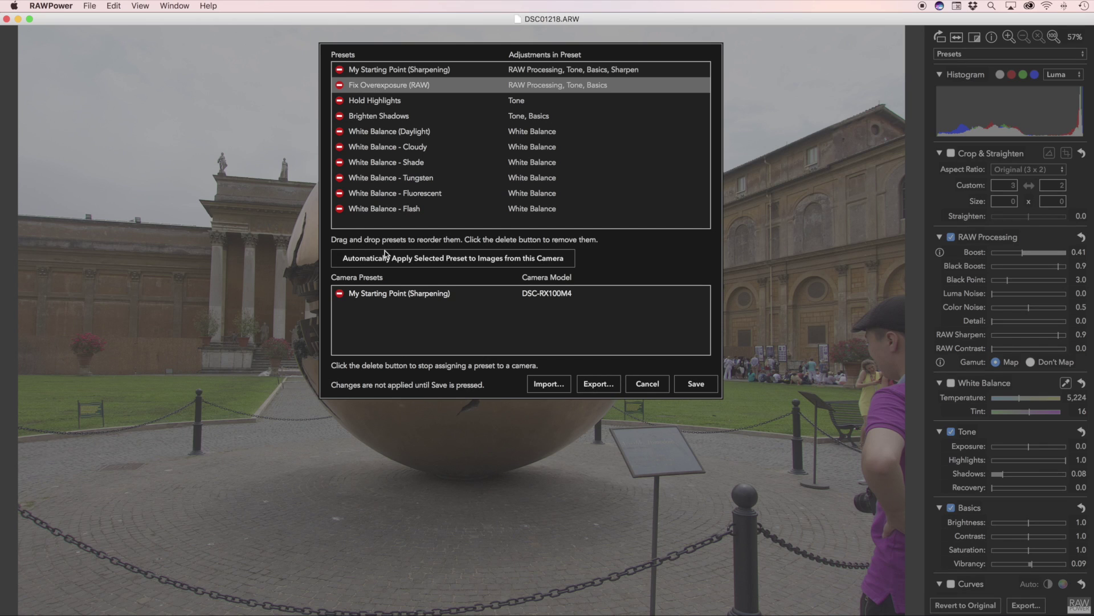
click(430, 263)
click(399, 72)
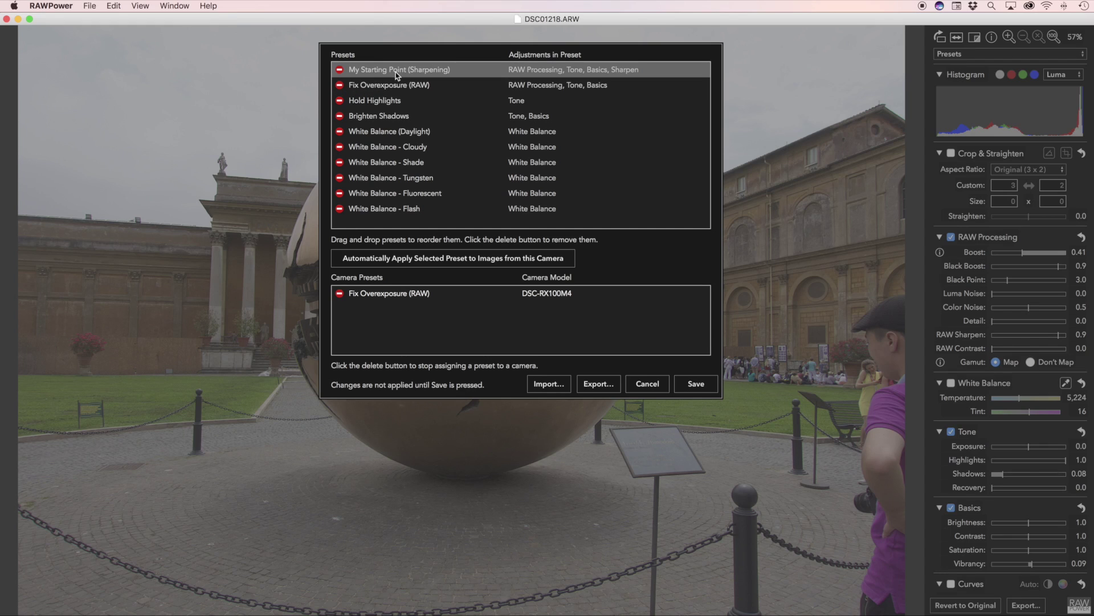
Step: Save the My Starting Point (Sharpening) preset to a file and confirm the preset save
click(598, 383)
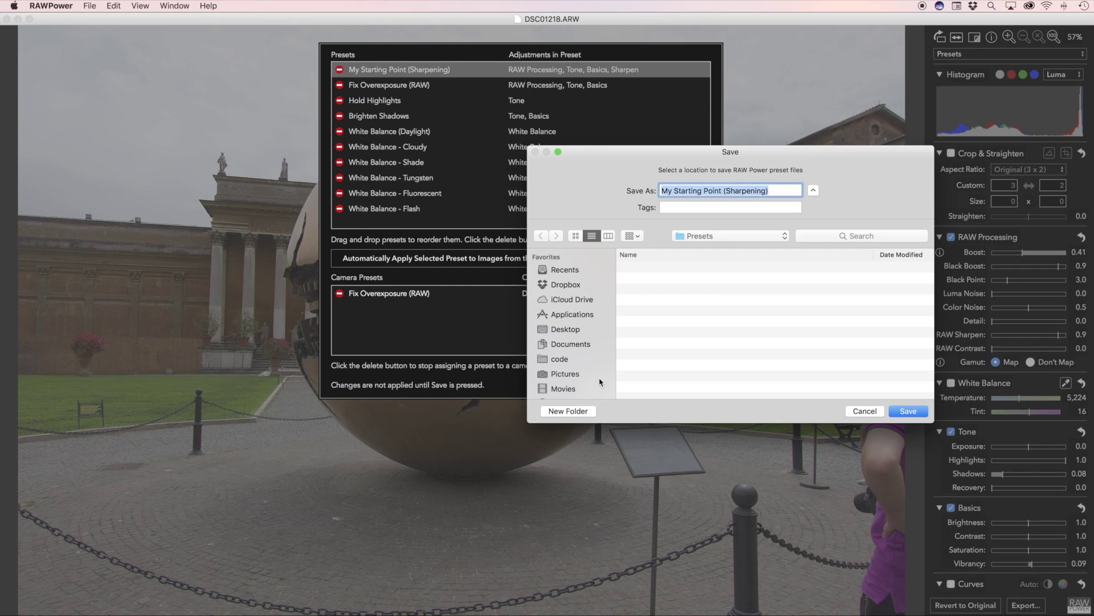
click(908, 412)
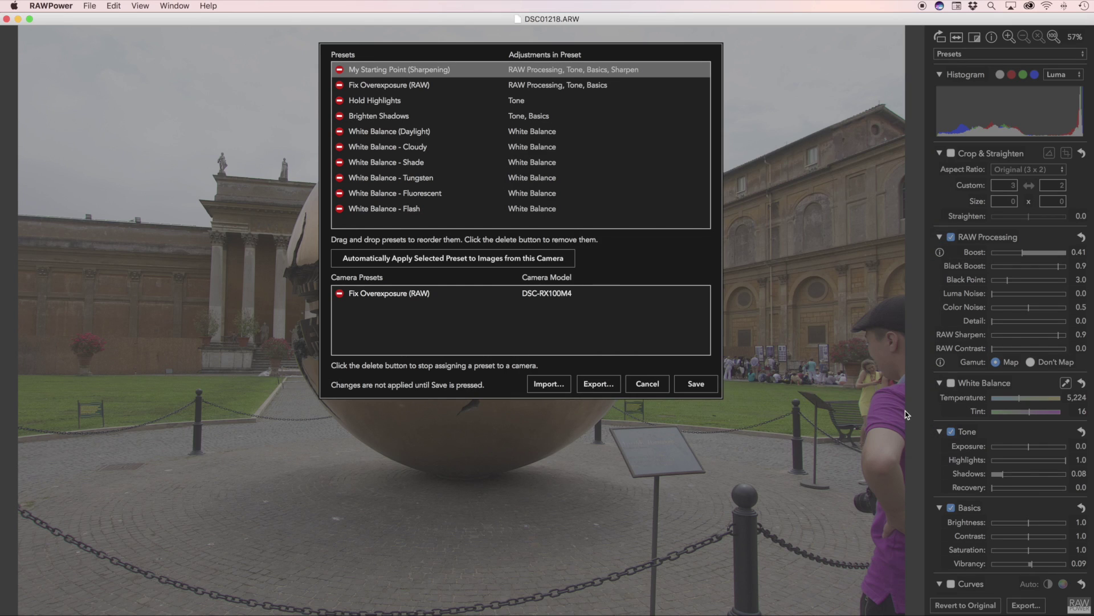
Step: Close the preset manager and dismiss the presets list without applying a preset
click(696, 385)
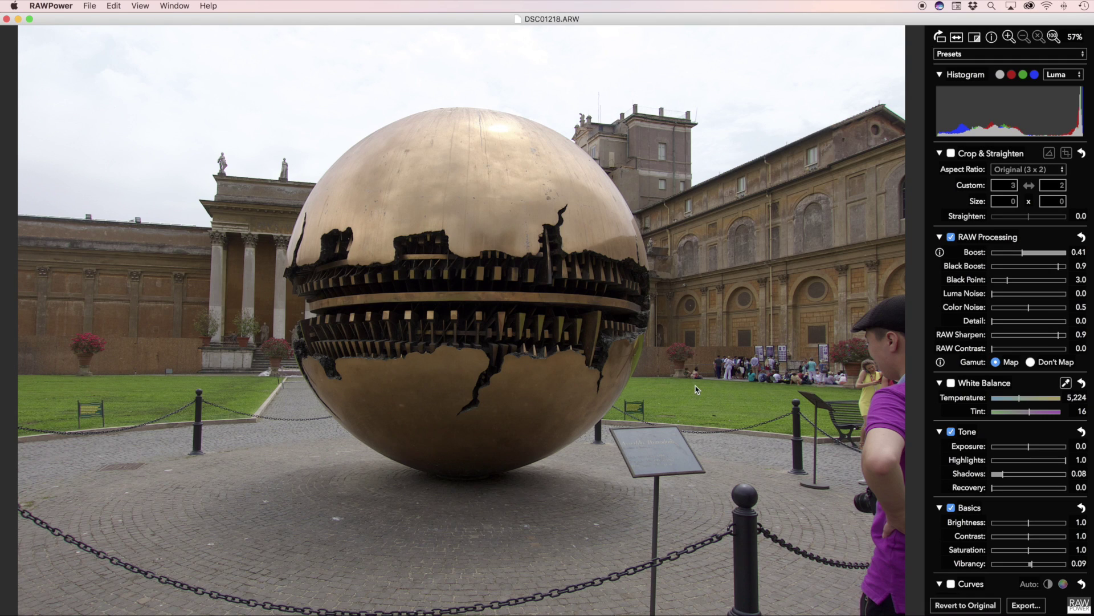
click(977, 55)
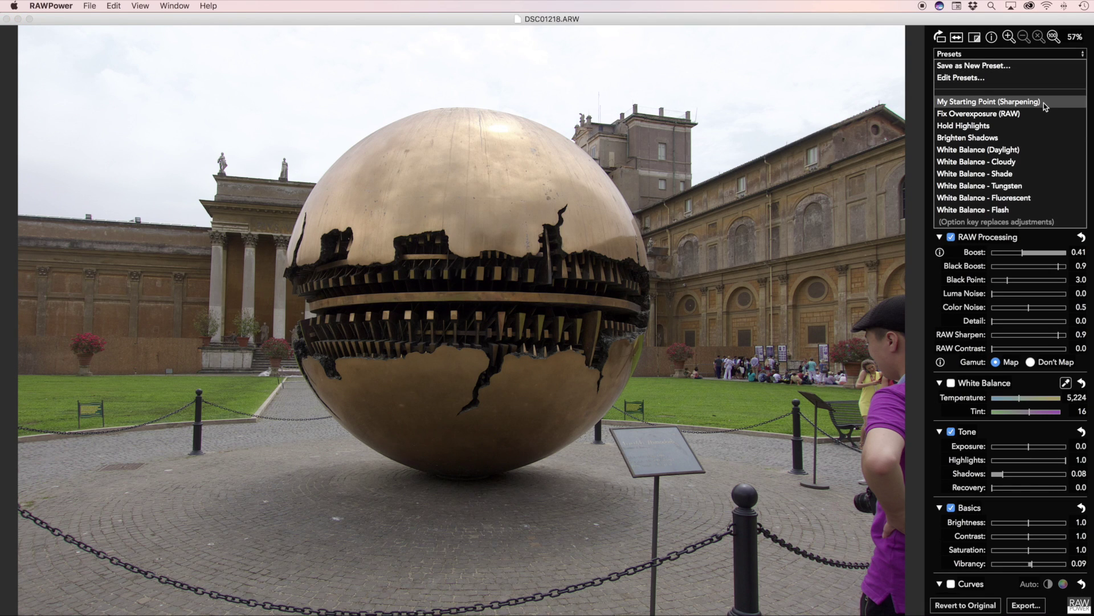
click(918, 104)
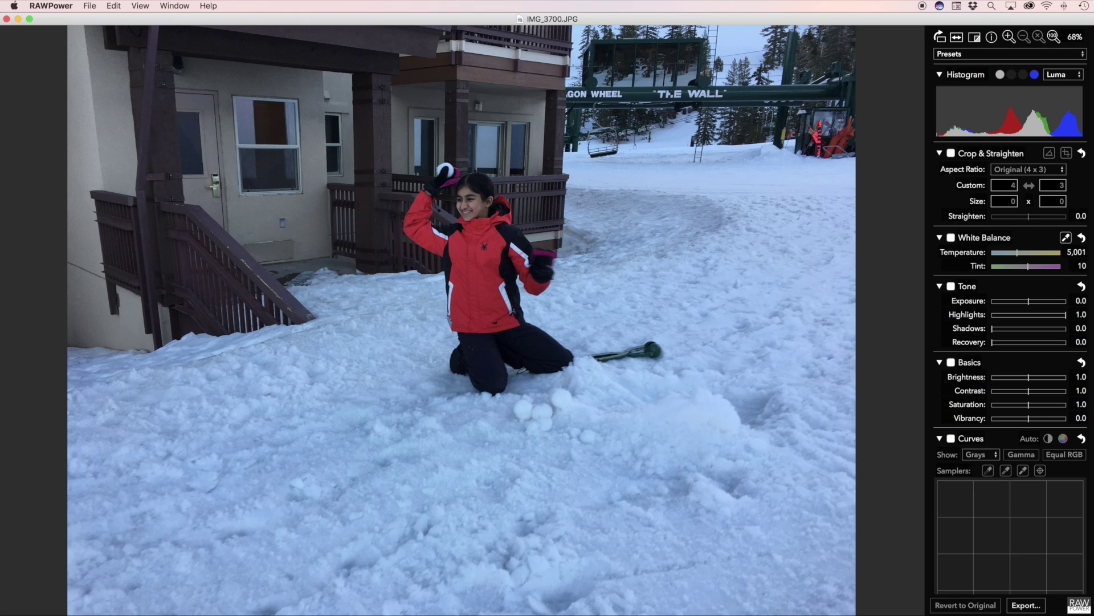
Step: Sample white balance from the snow (Temperature 6,185, Tint 16) and lift Shadows to 0.15
click(1066, 237)
click(524, 109)
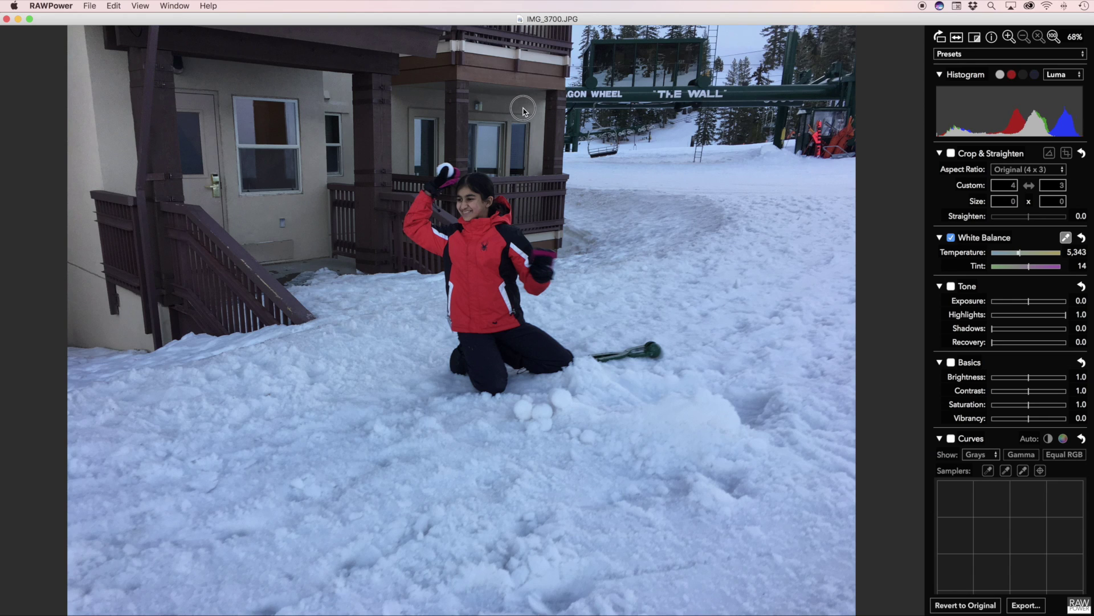
click(472, 286)
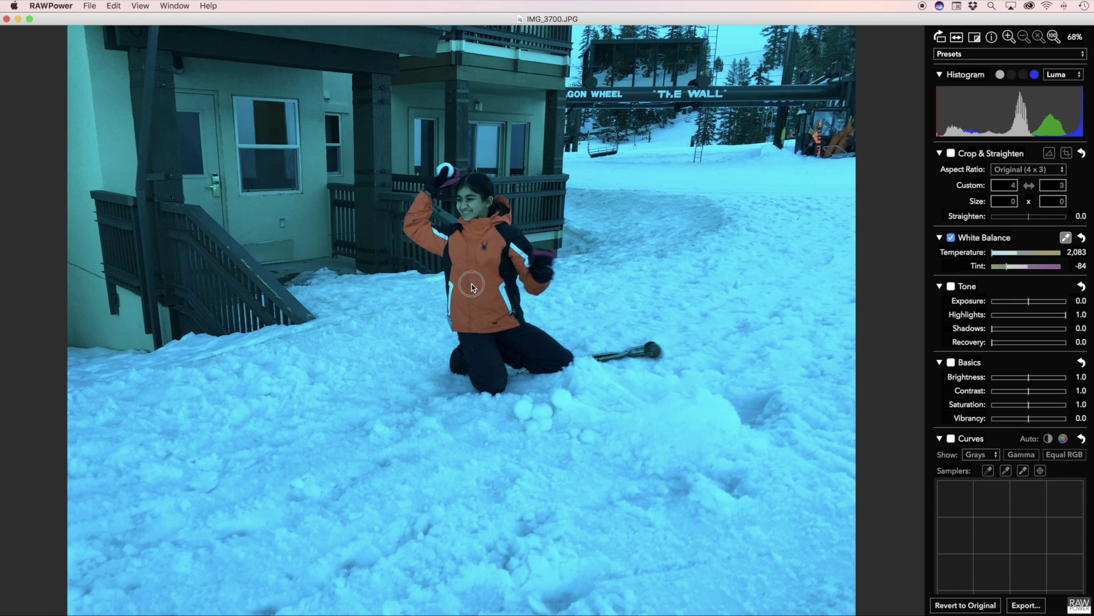
click(476, 283)
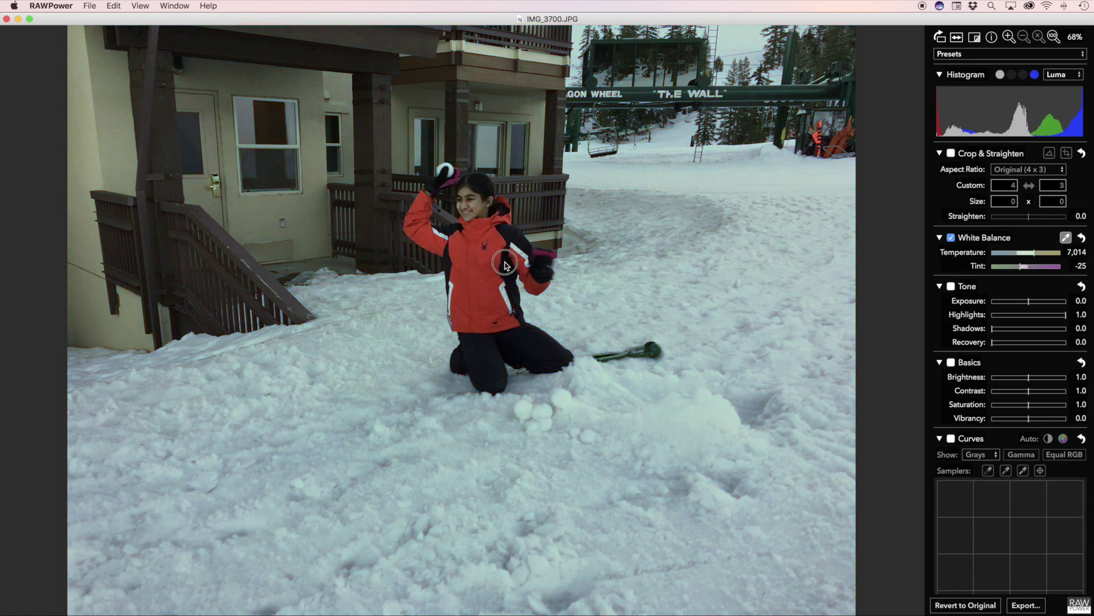
click(692, 419)
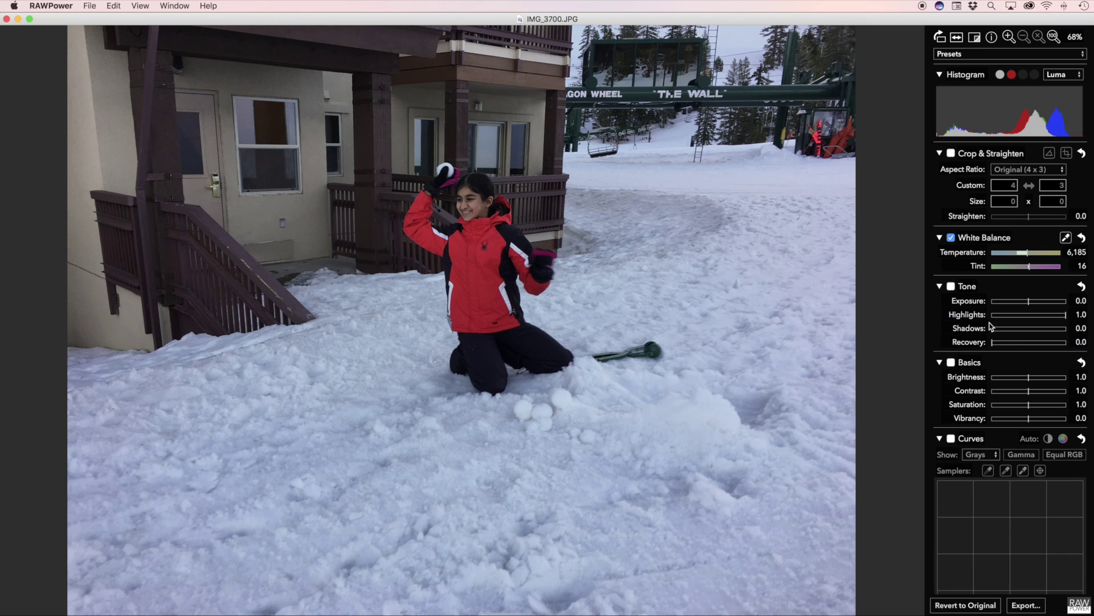
drag(992, 328, 1014, 328)
scroll(933, 391, down, 5)
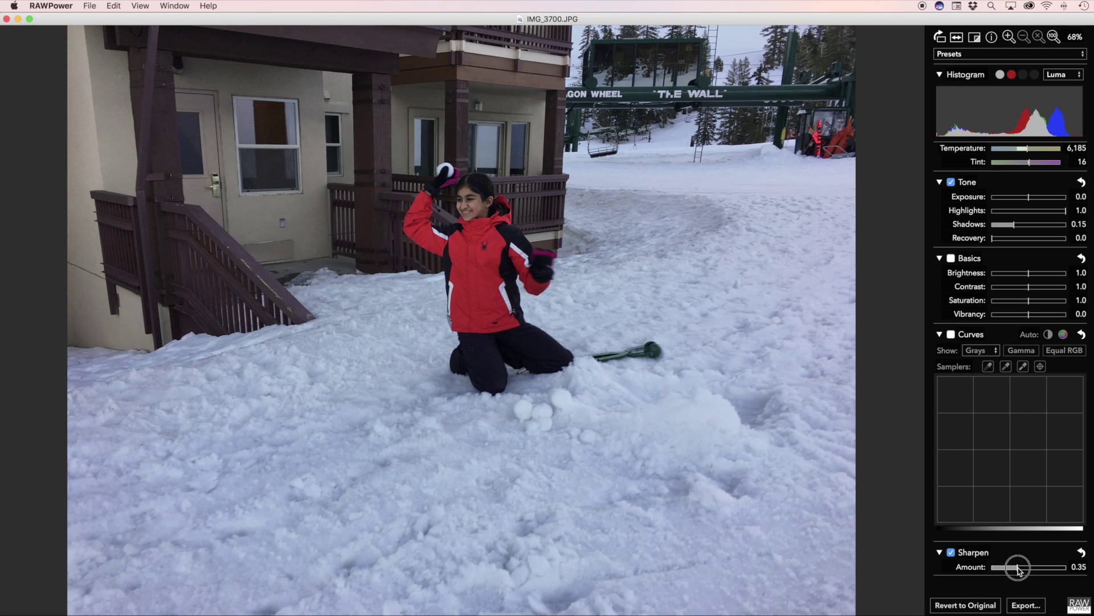
scroll(933, 306, up, 5)
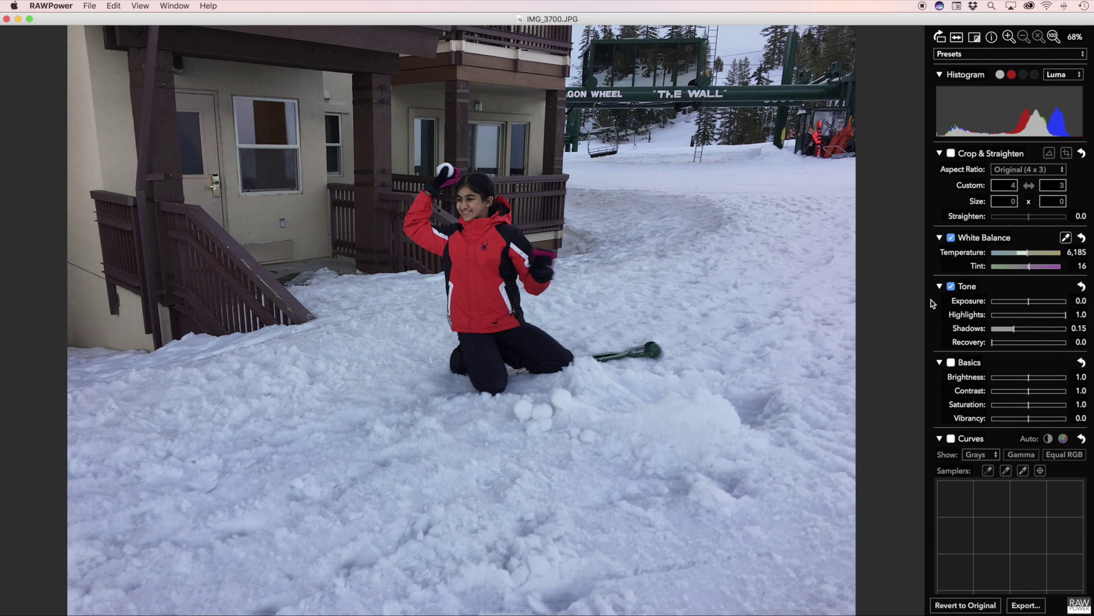
Step: Copy IMG_3700's adjustments and paste them (Add) onto IMG_3719.JPG
click(112, 6)
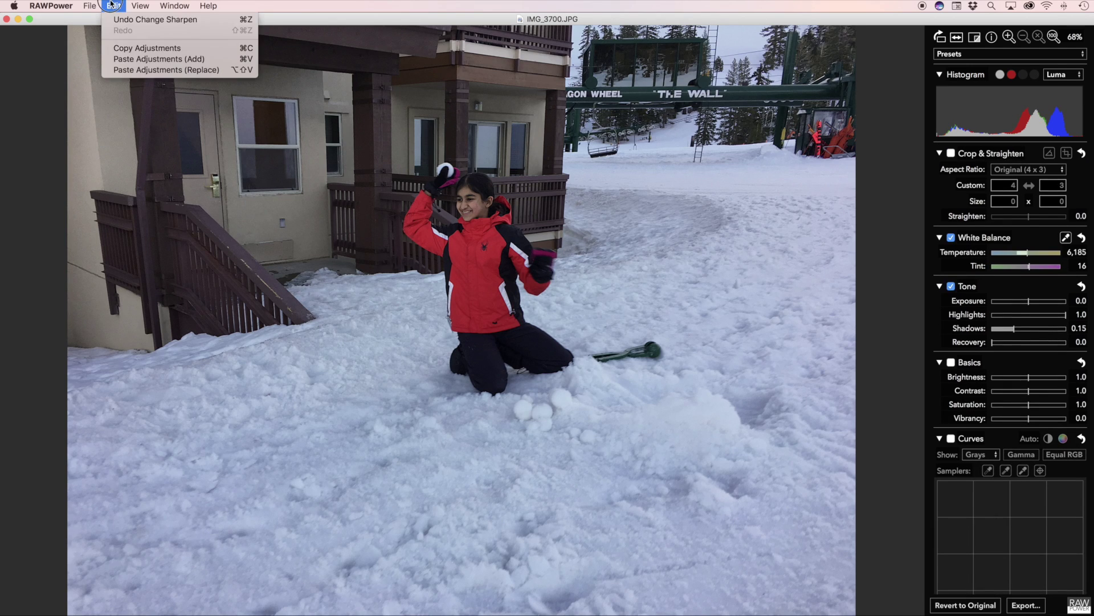
click(112, 48)
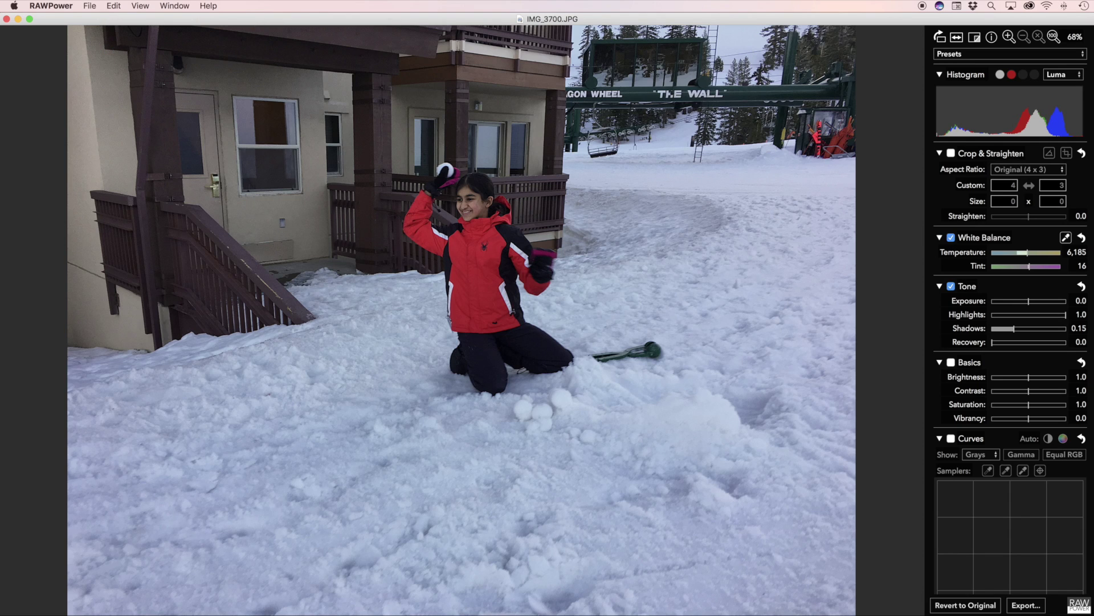
key(Right)
key(Right)
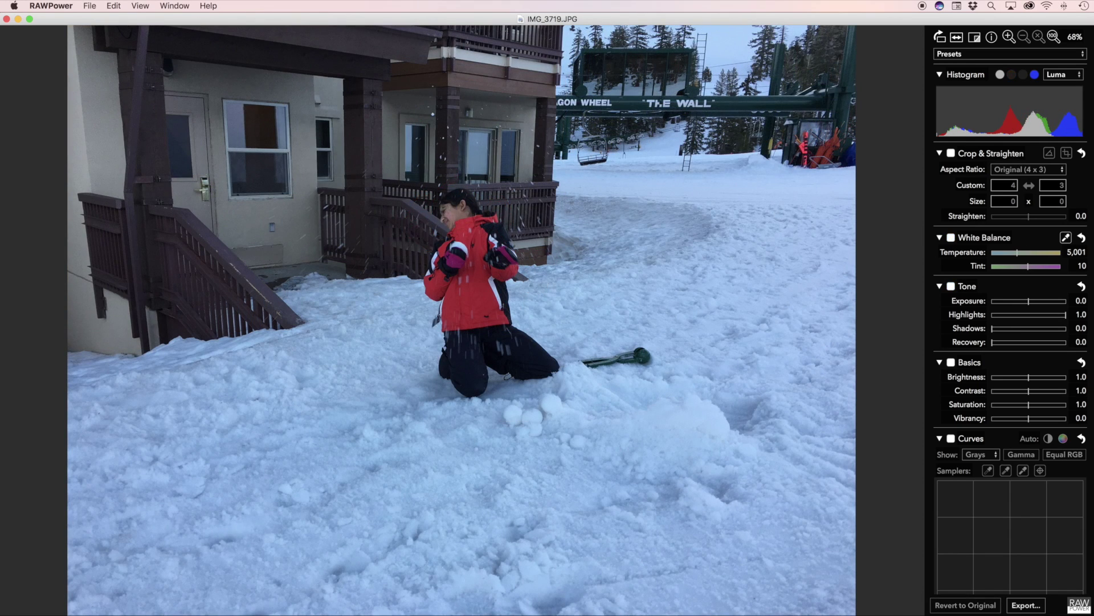
click(114, 5)
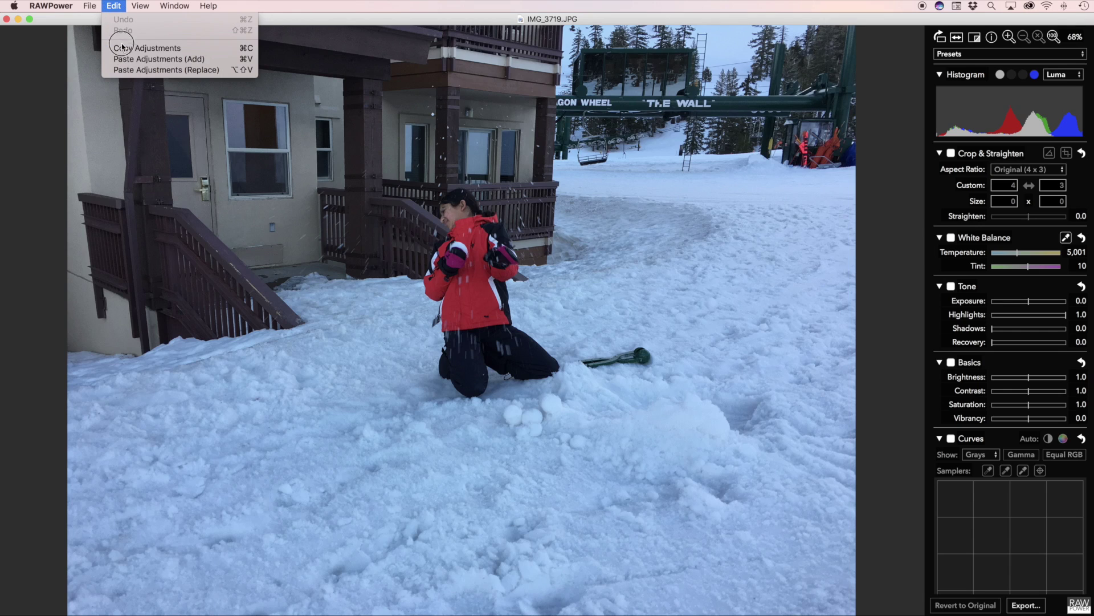
click(188, 63)
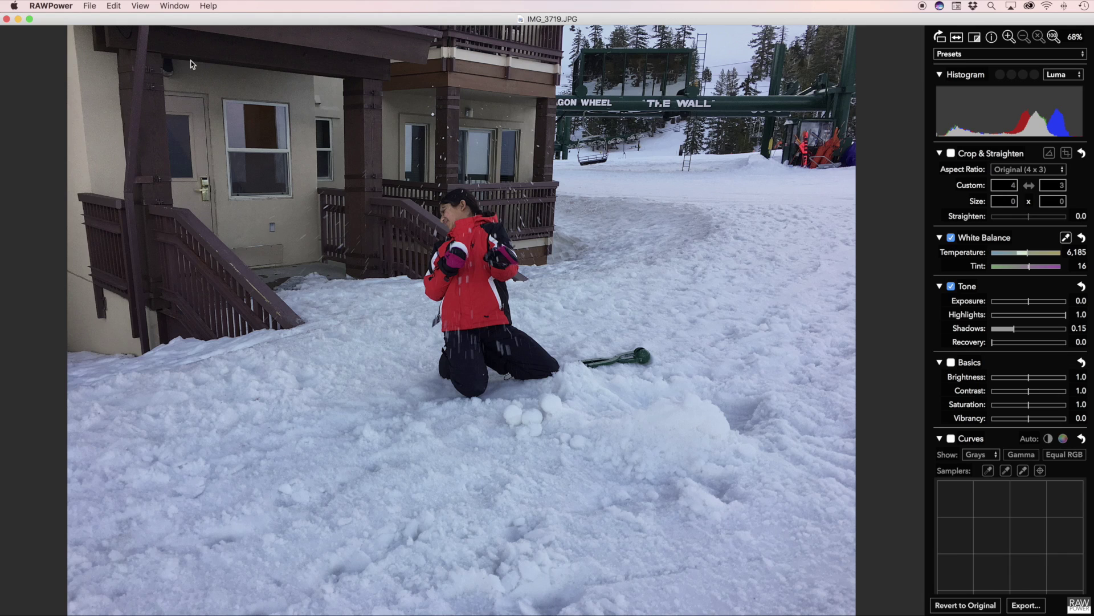
scroll(930, 435, down, 3)
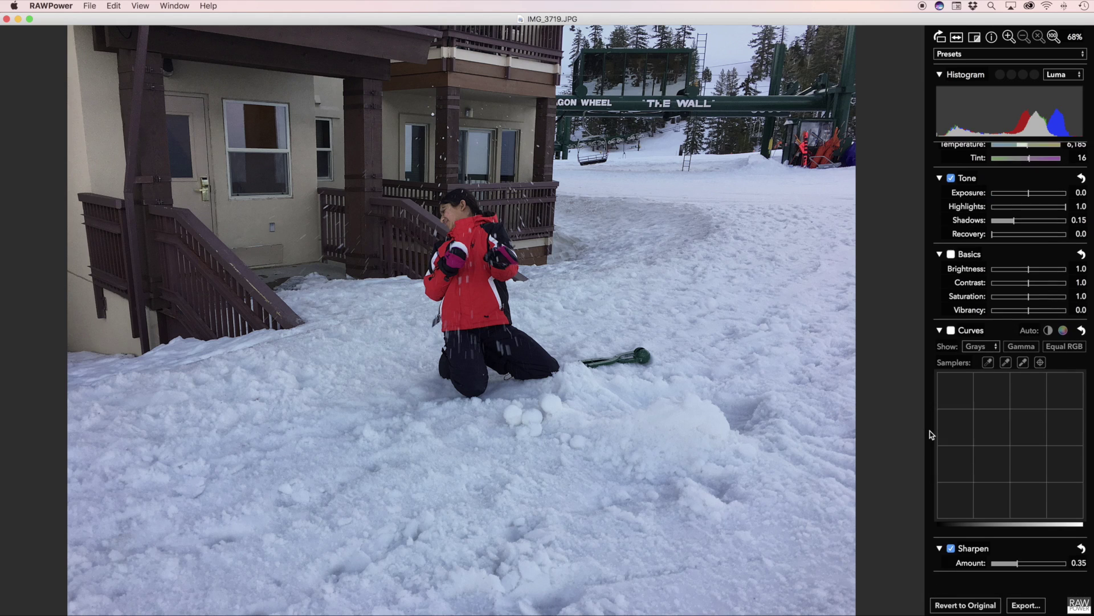
scroll(930, 435, up, 3)
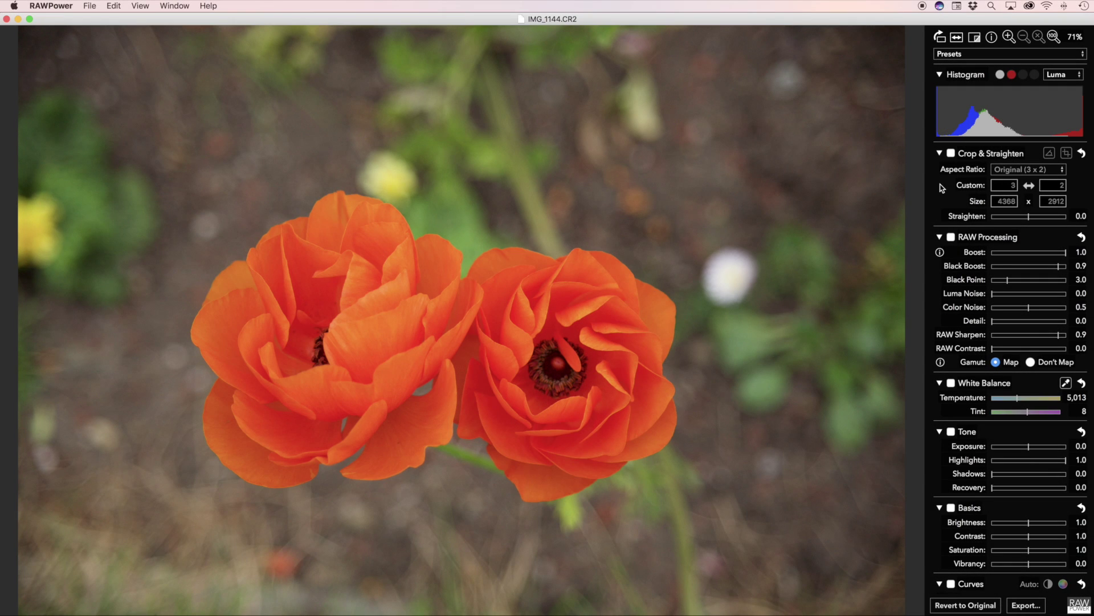
Step: Enable Crop & Straighten on IMG_1144.CR2, keep the Original (3 x 2) ratio, and show the crop box
click(950, 153)
click(1059, 171)
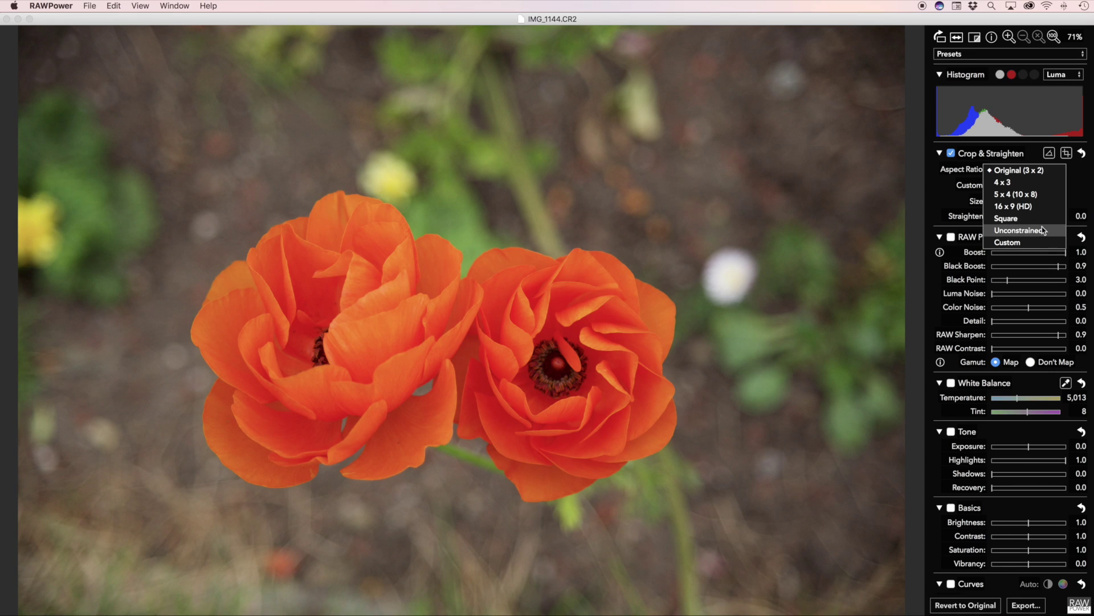
click(938, 196)
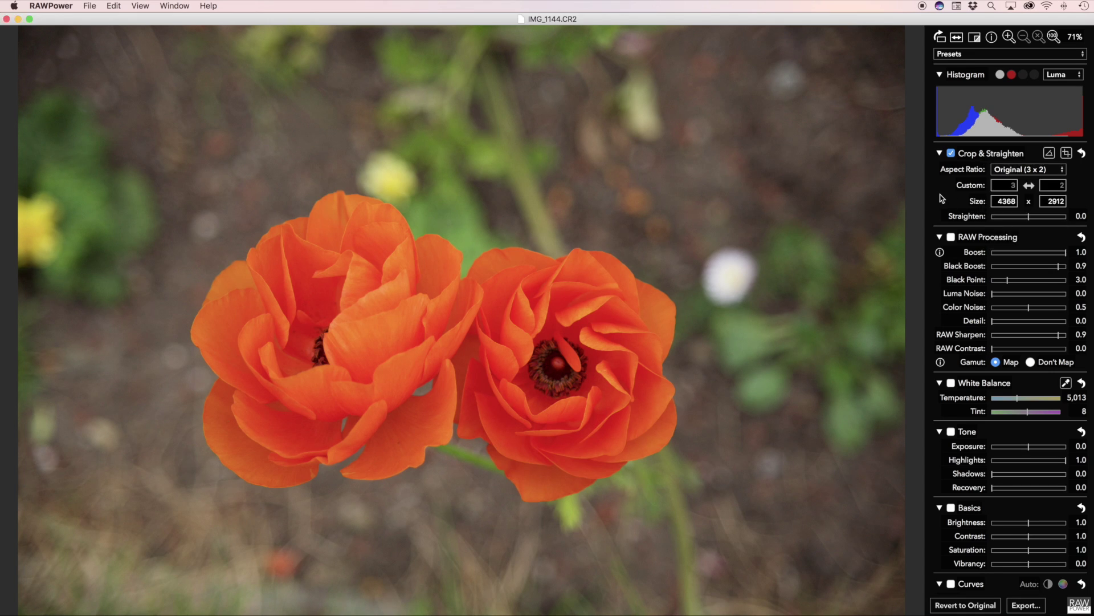
click(1066, 153)
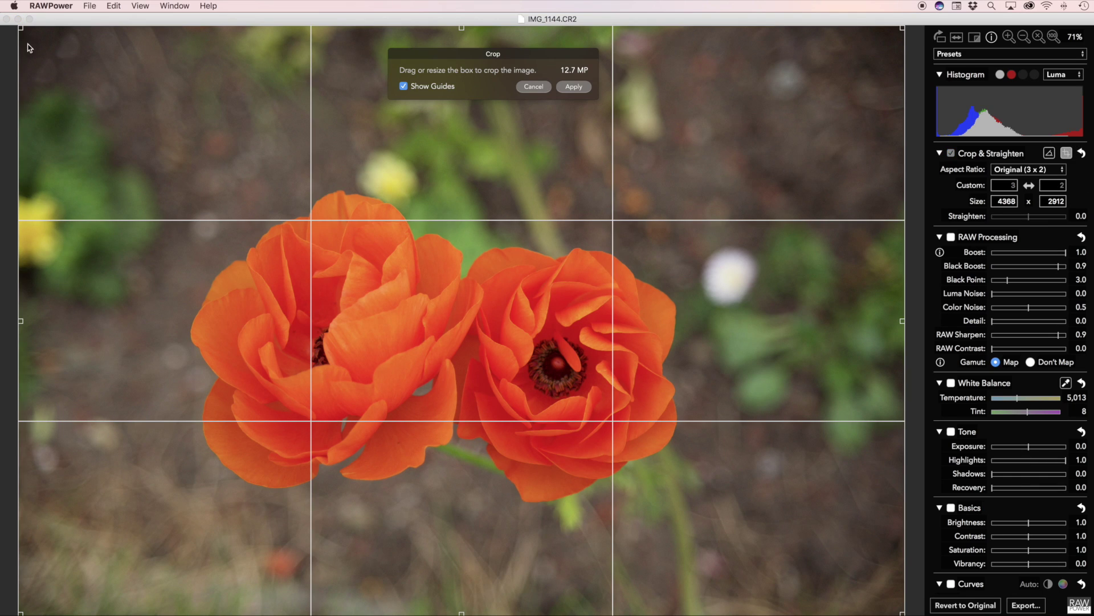
Step: Drag the crop corners and frame to enclose the two orange flowers
drag(20, 28, 171, 179)
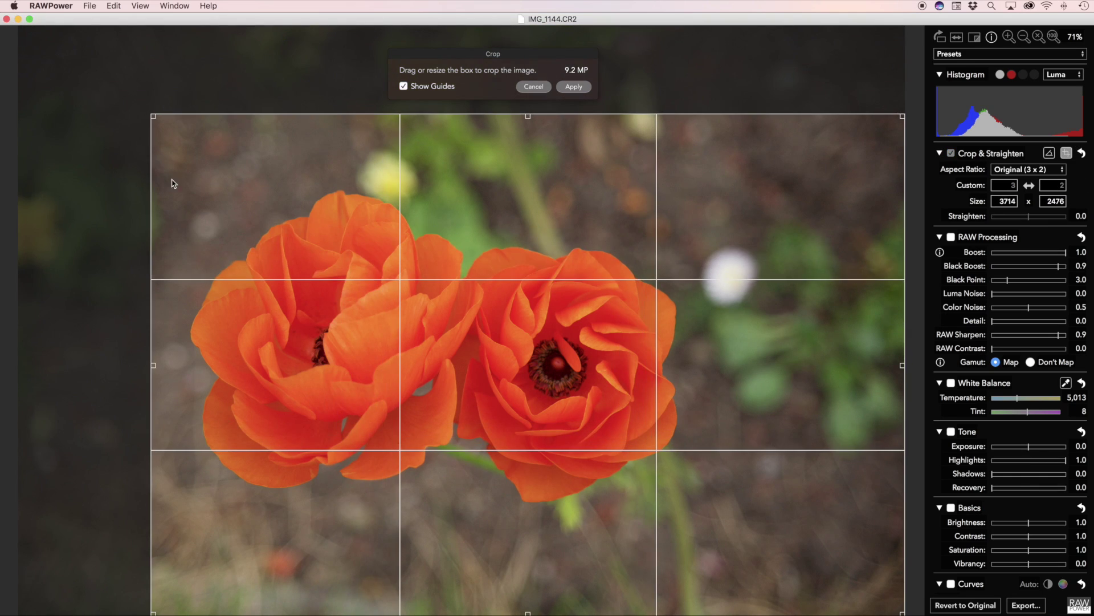
drag(900, 119, 785, 186)
drag(488, 284, 485, 264)
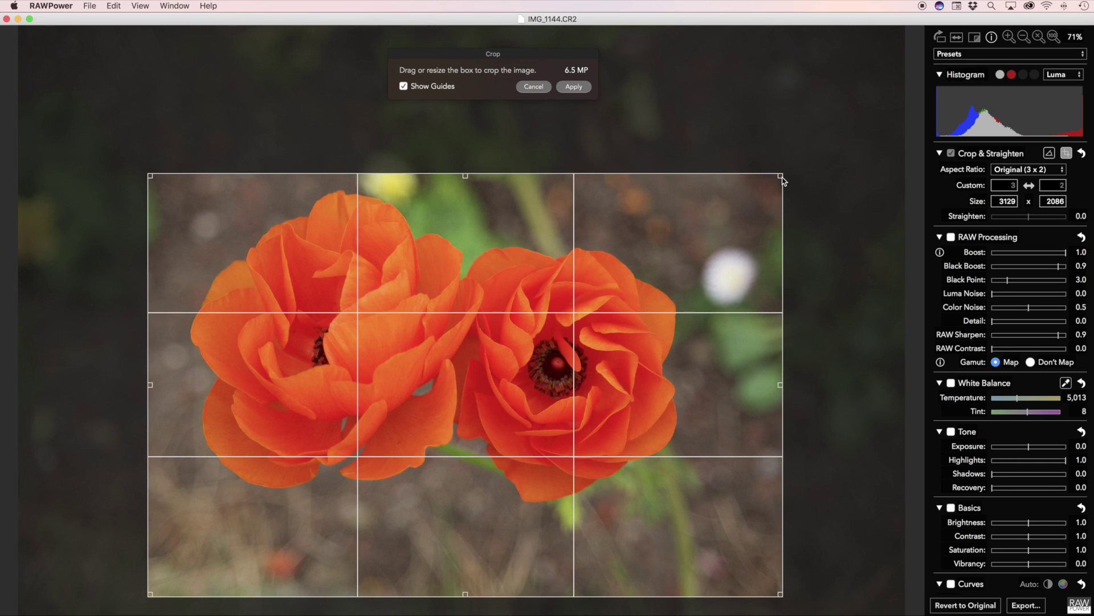
drag(782, 177, 773, 181)
drag(773, 594, 797, 610)
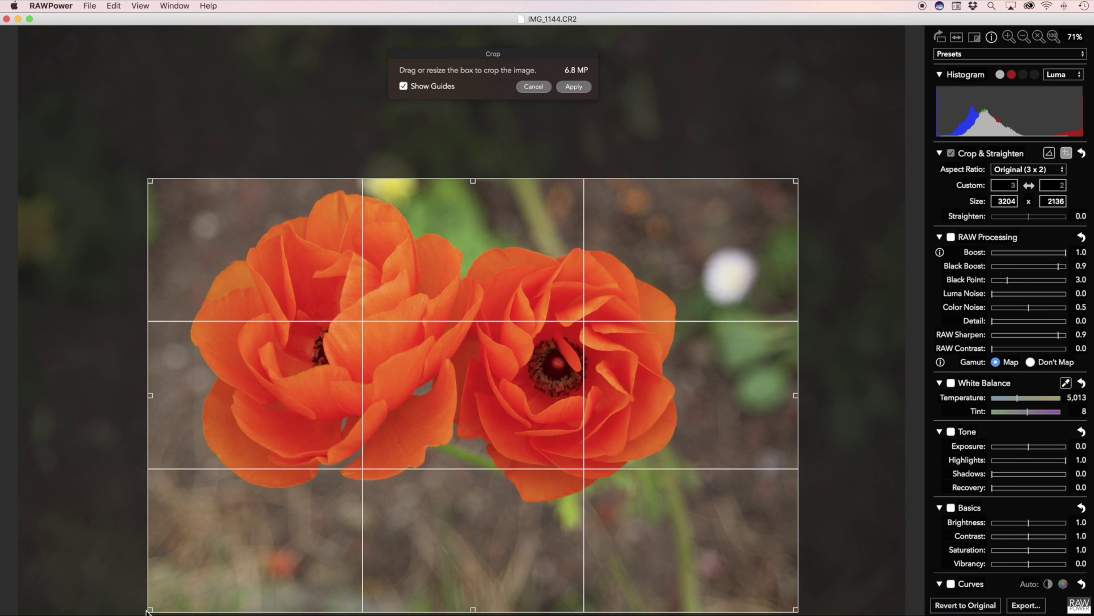
drag(150, 608, 143, 613)
drag(267, 561, 254, 549)
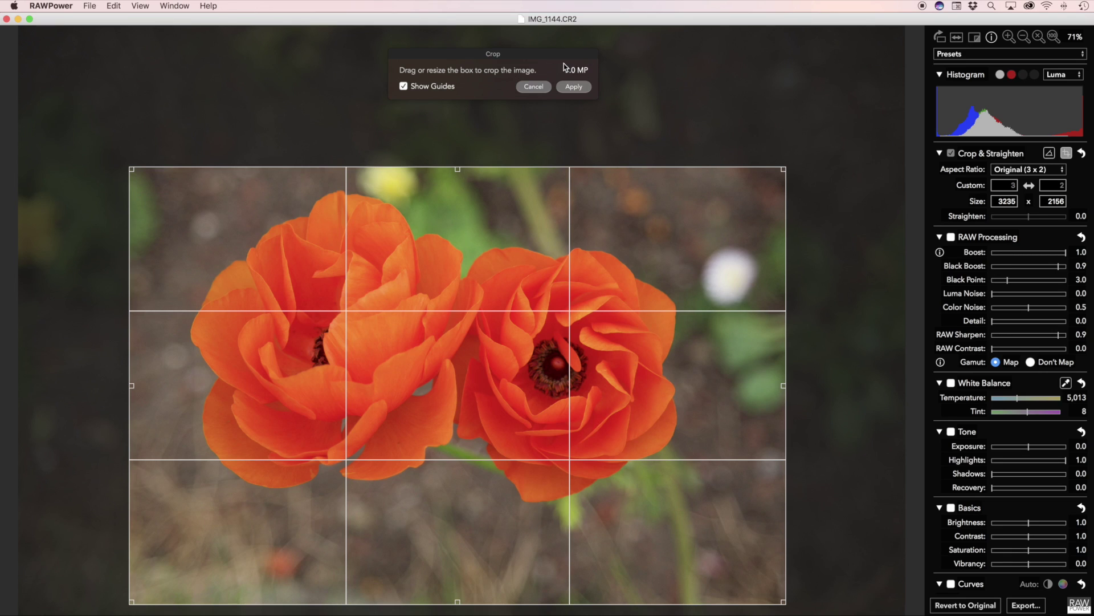
Step: Toggle the rule-of-thirds guides off and on, nudge the frame up, and apply the 3235 x 2156 crop
click(428, 89)
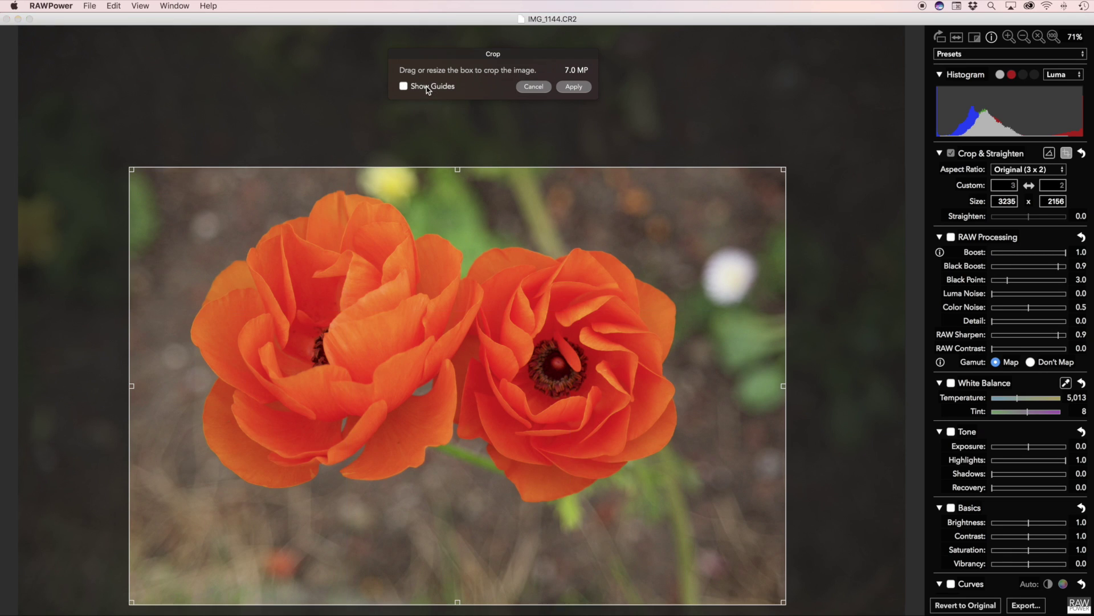
click(428, 89)
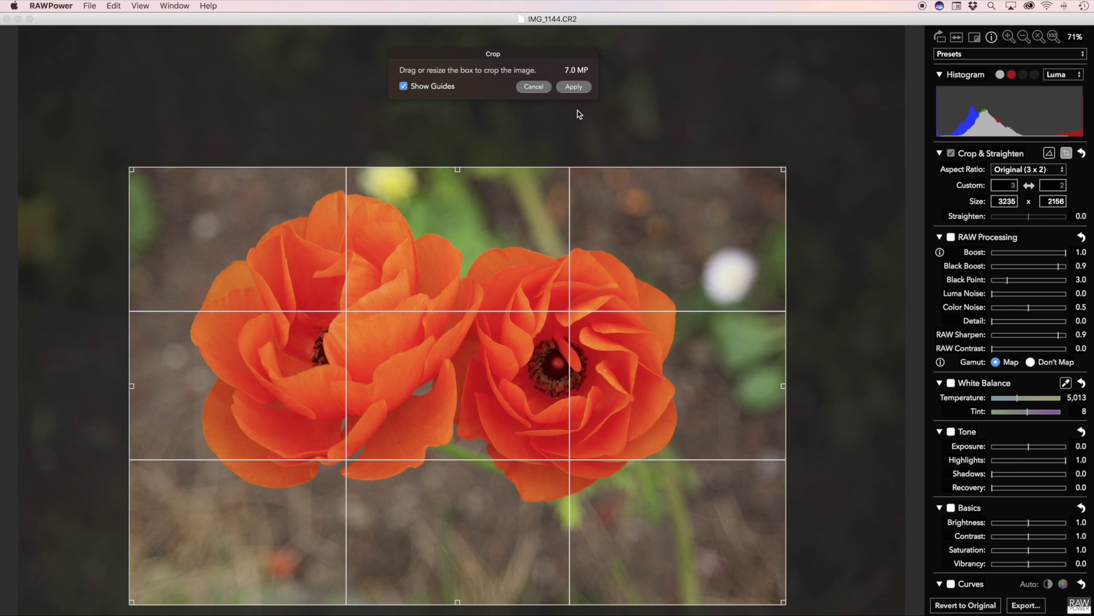
mouse_move(532, 192)
mouse_down()
mouse_move(533, 177)
mouse_move(520, 191)
mouse_up()
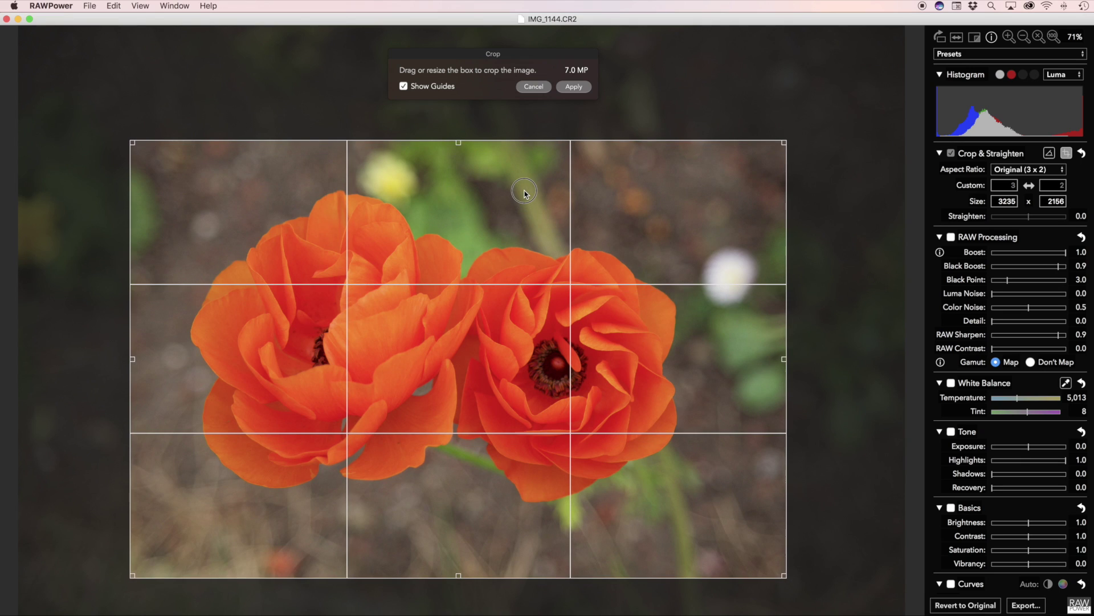
click(574, 87)
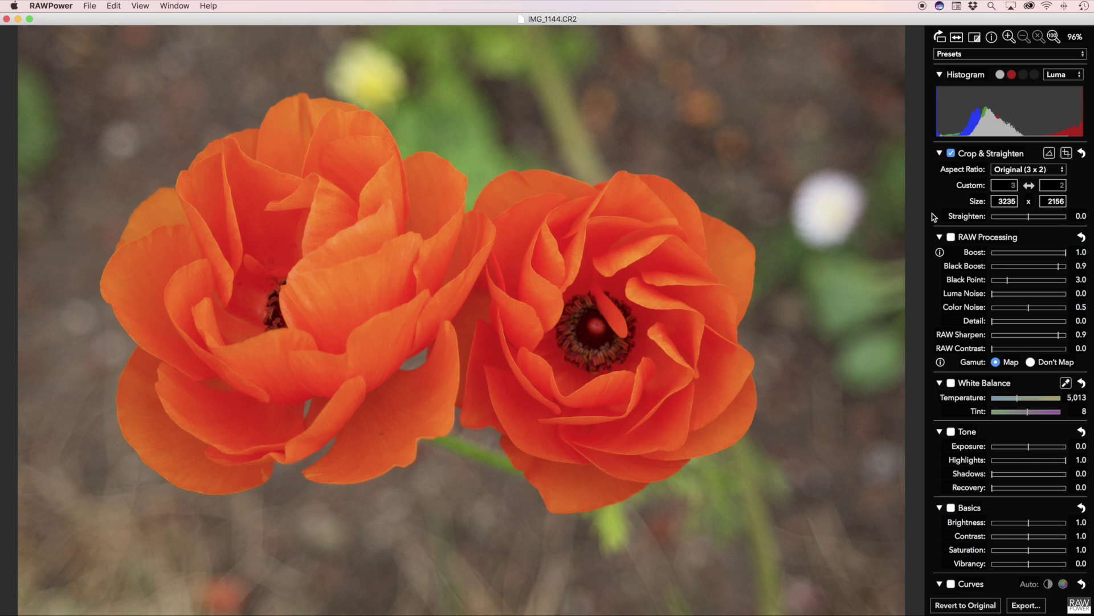
Step: Tilt the flower photo by setting the Straighten amount to 9.9 degrees
click(1029, 218)
drag(1029, 217, 1045, 221)
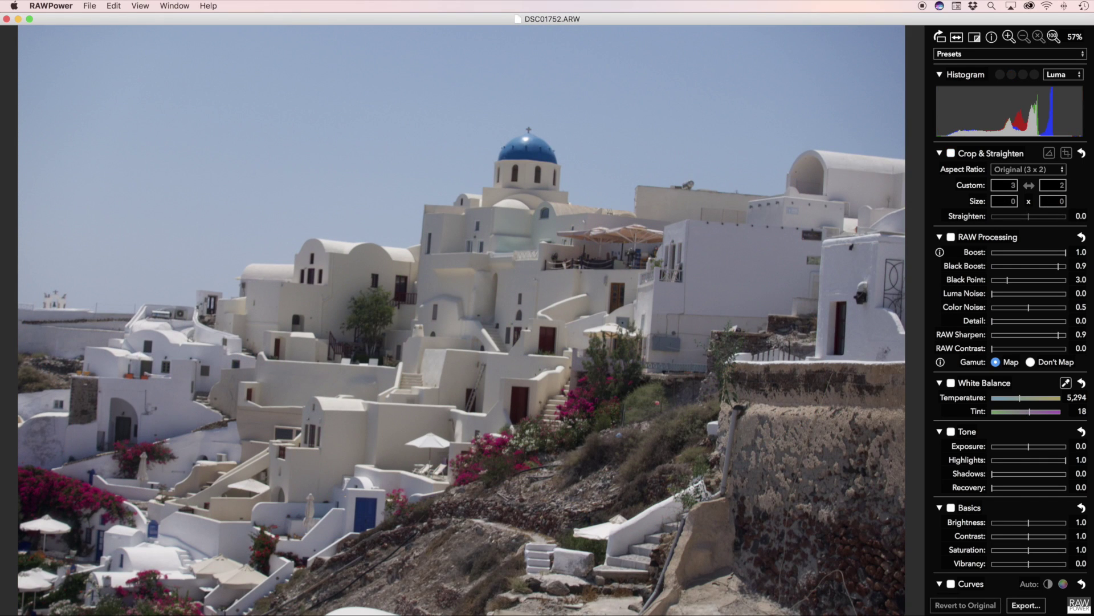
Step: Enable Crop & Straighten on DSC01752.ARW and level it 2.8° with a line along the church
click(951, 154)
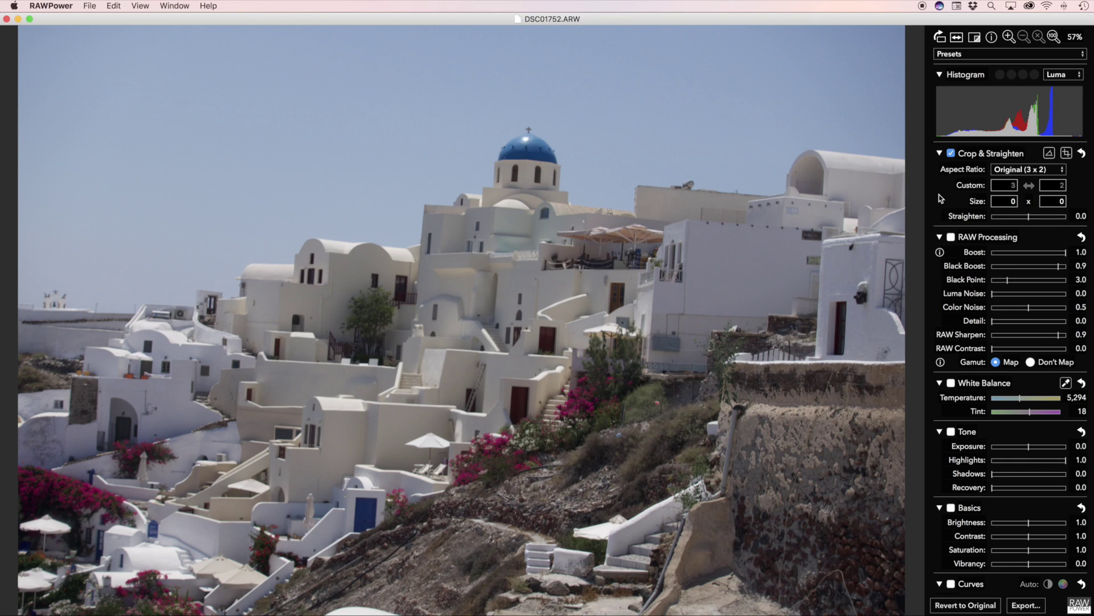
click(1049, 152)
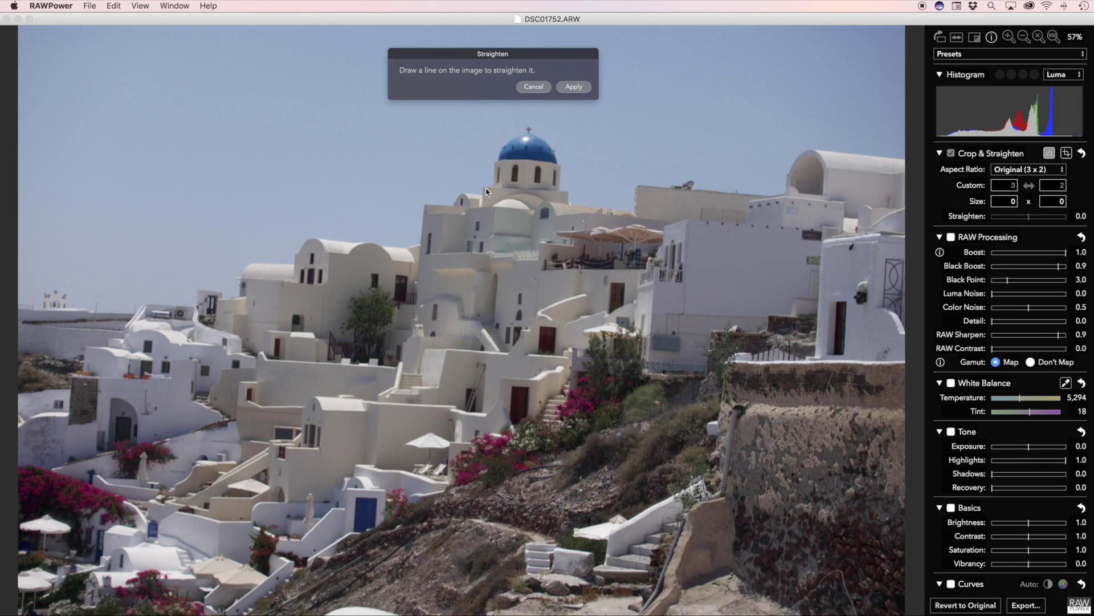
drag(482, 188, 569, 194)
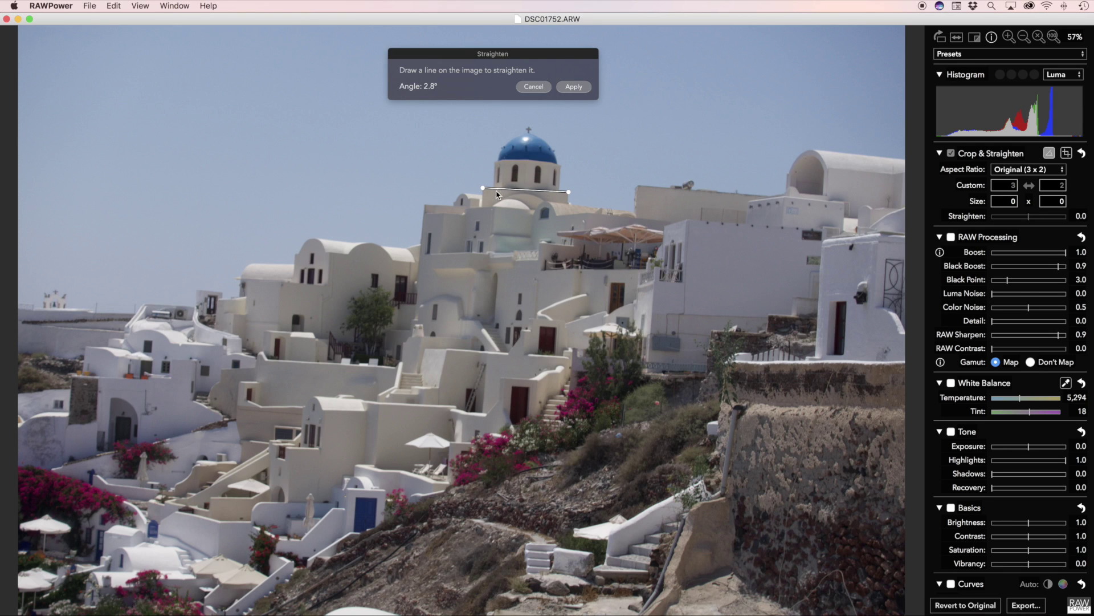
click(572, 88)
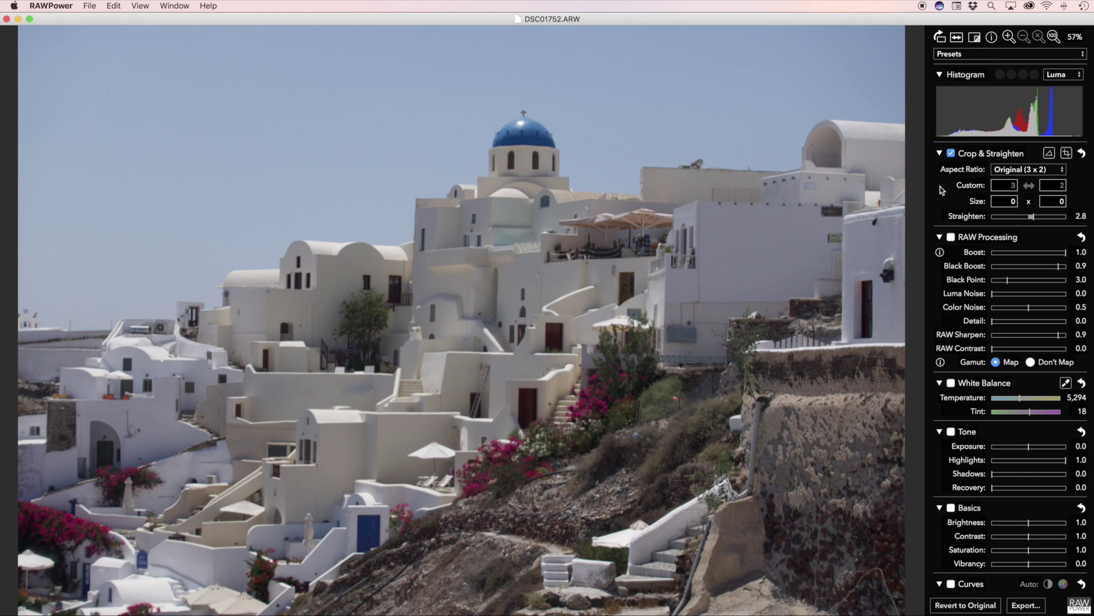
Step: Redraw the straighten line down the white building's wall and apply the 2.6° rotation
click(1050, 155)
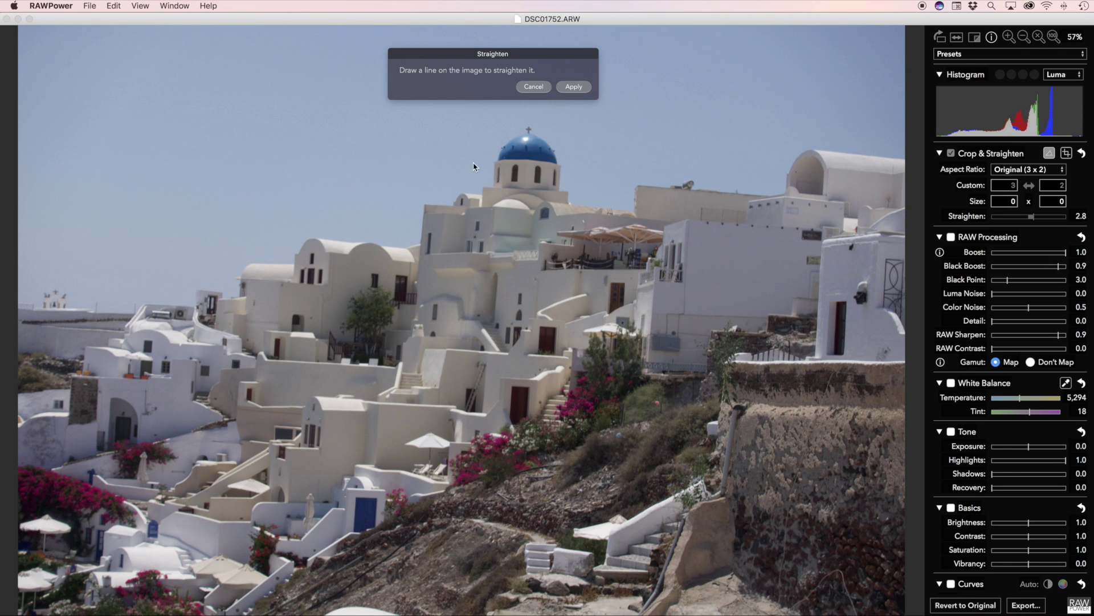
drag(688, 227, 683, 353)
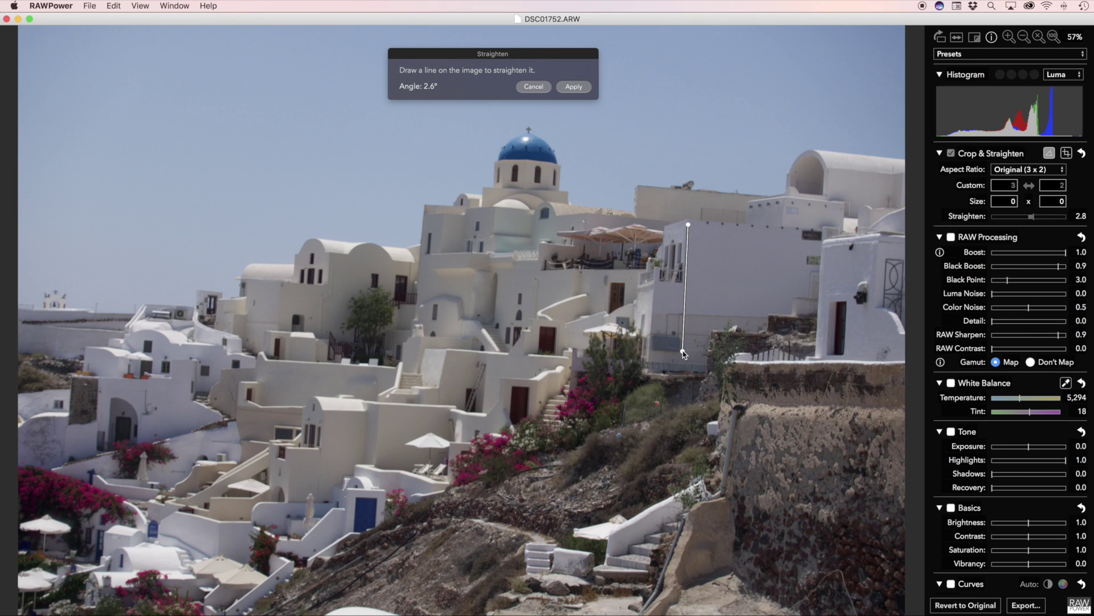
click(573, 90)
click(572, 89)
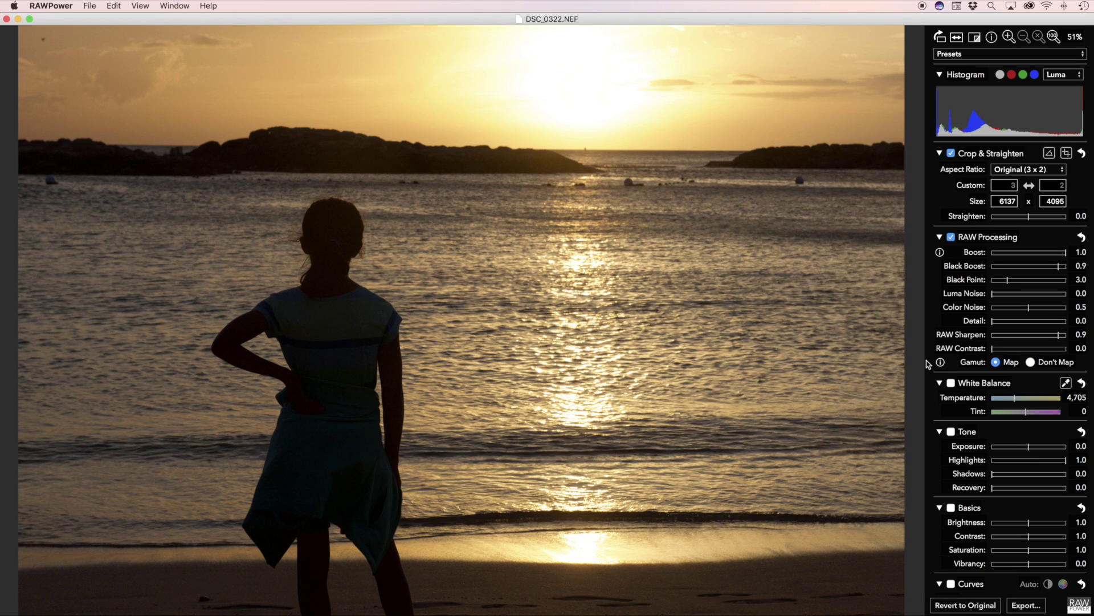
Step: Compare the sunset with gamut mapping on and off, leaving it mapped
click(1031, 363)
click(996, 363)
click(1031, 364)
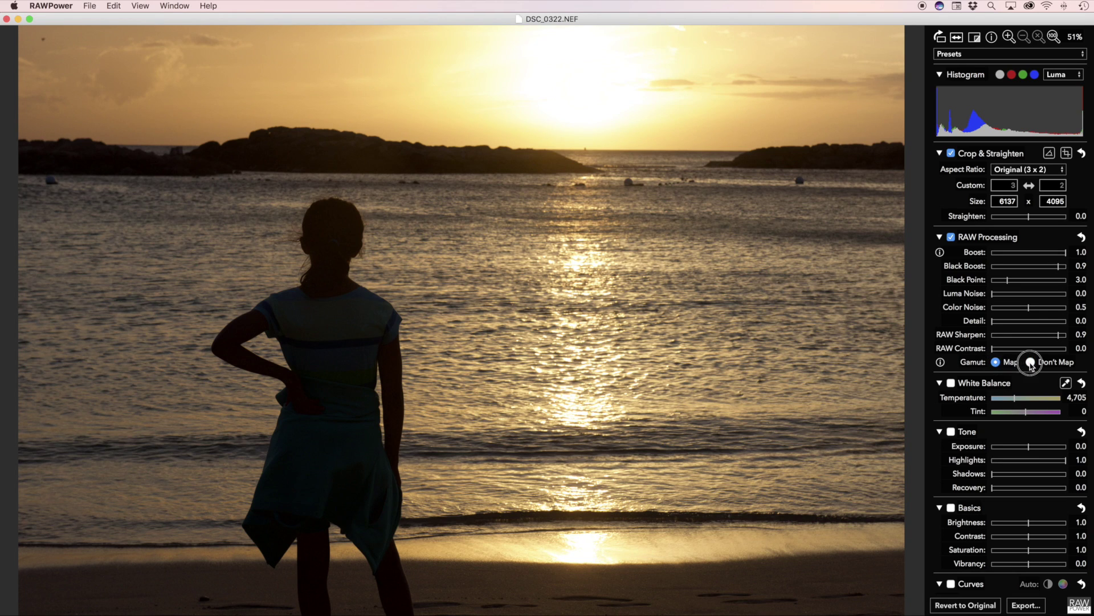
click(995, 363)
Step: Raise Saturation to 1.35, set Gamut to Don't Map, compare, then undo Saturation back to 1.14
drag(1030, 551, 1042, 550)
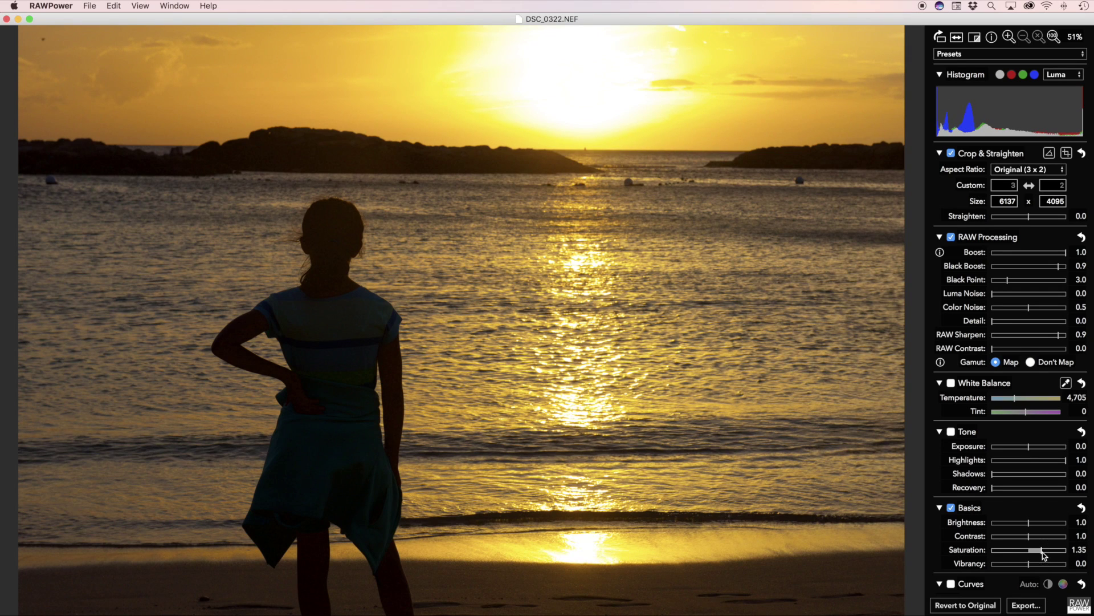
click(1031, 362)
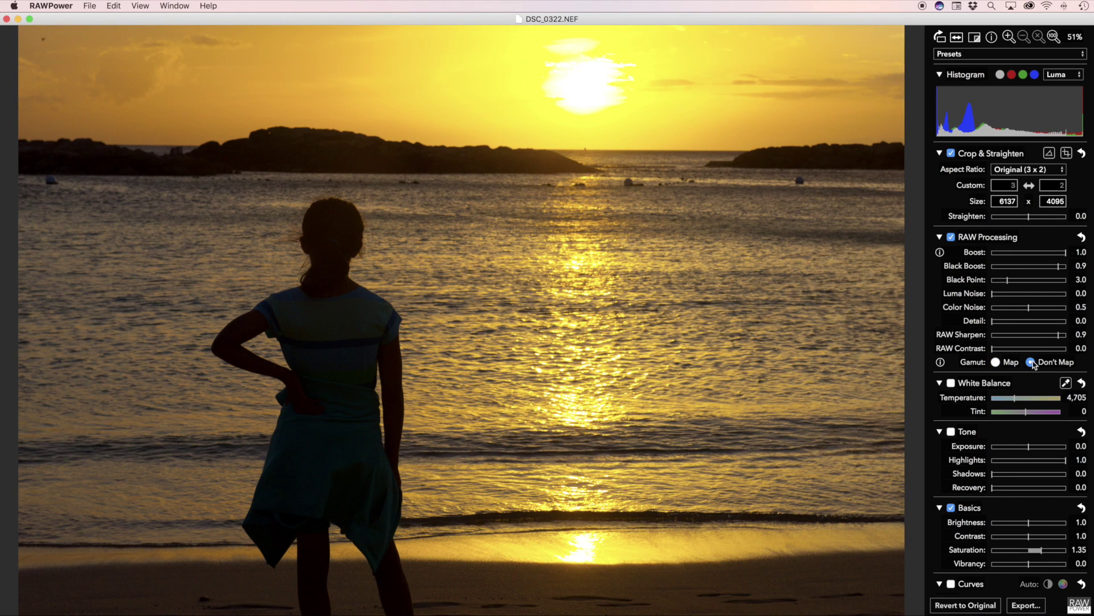
click(1009, 363)
click(1031, 363)
key(super+z)
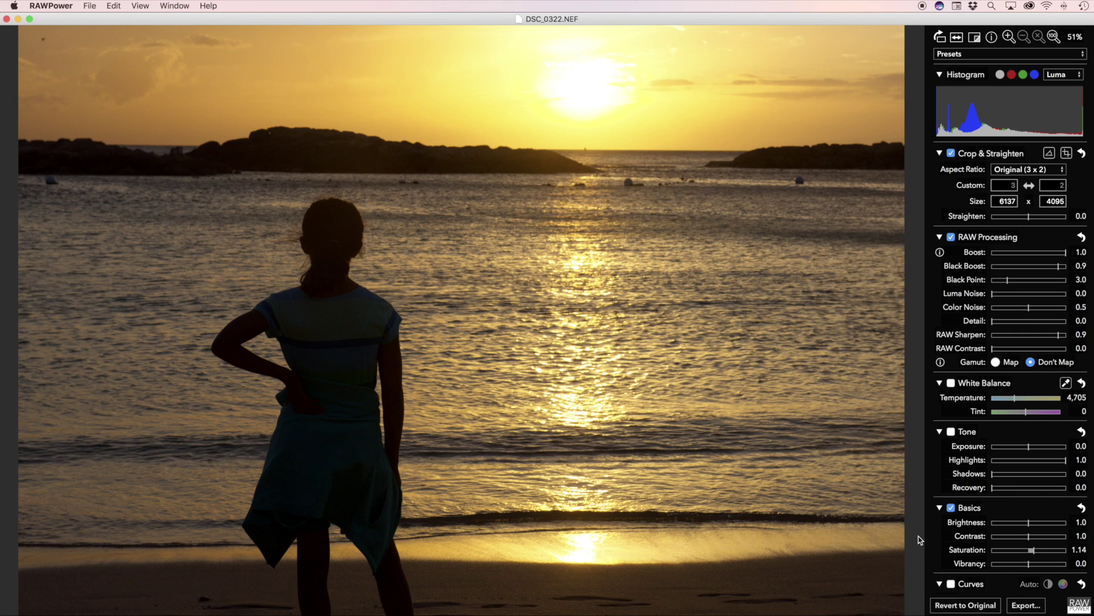
click(1027, 606)
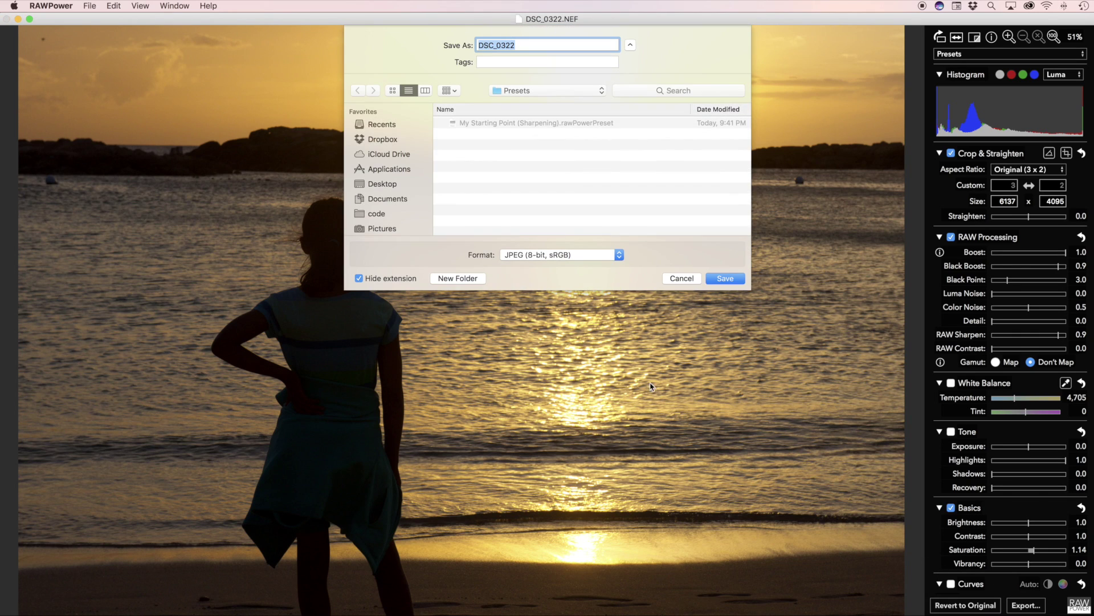
click(535, 254)
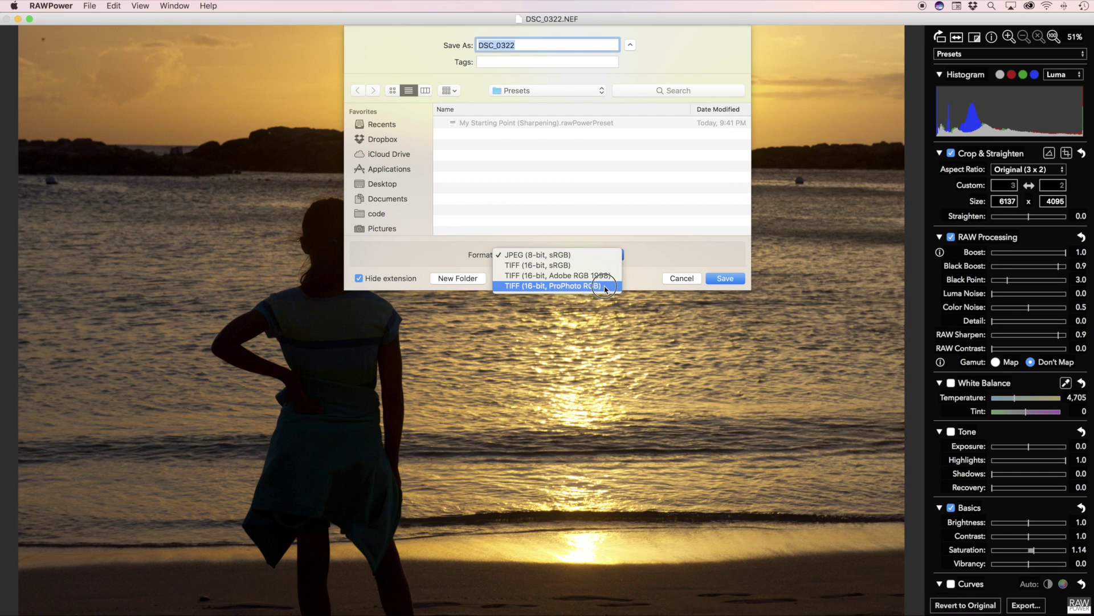
click(668, 279)
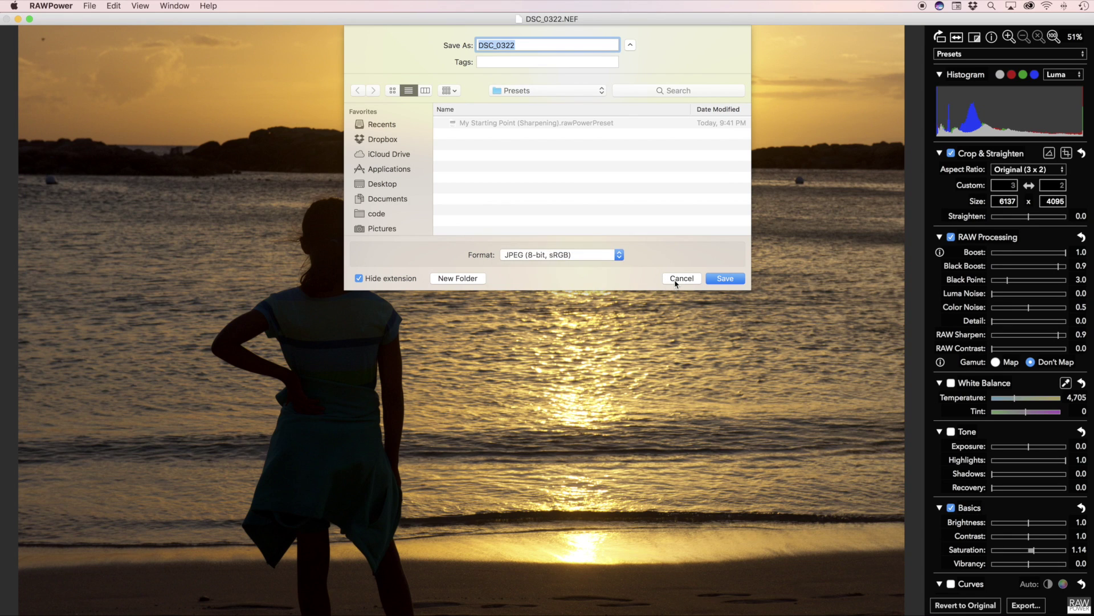
click(675, 280)
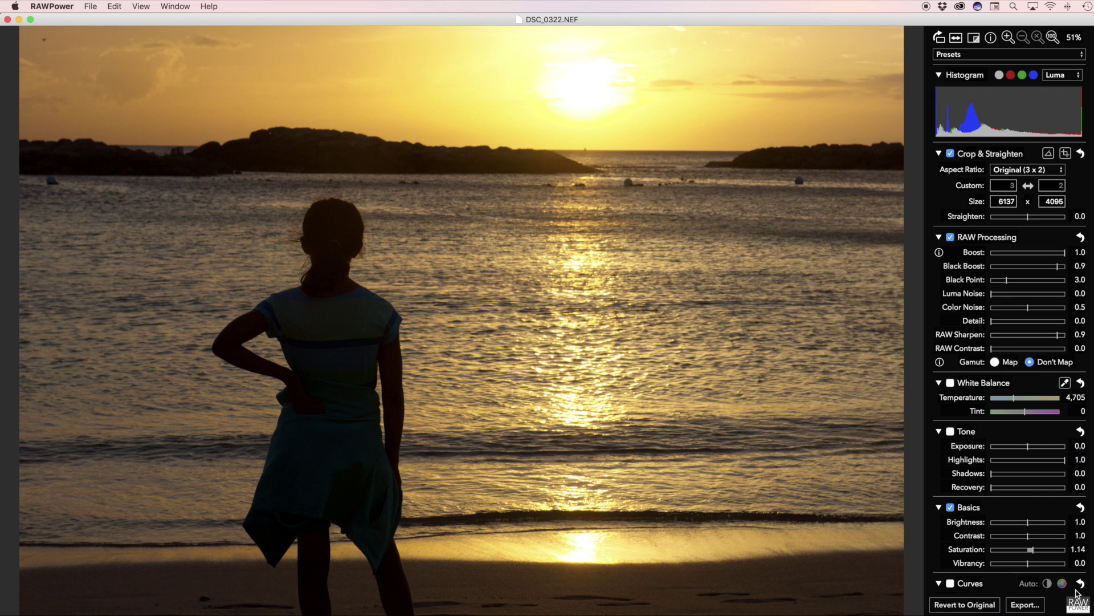
Step: Open the About RAW Power window showing version 1.1 (1C8)
click(1055, 605)
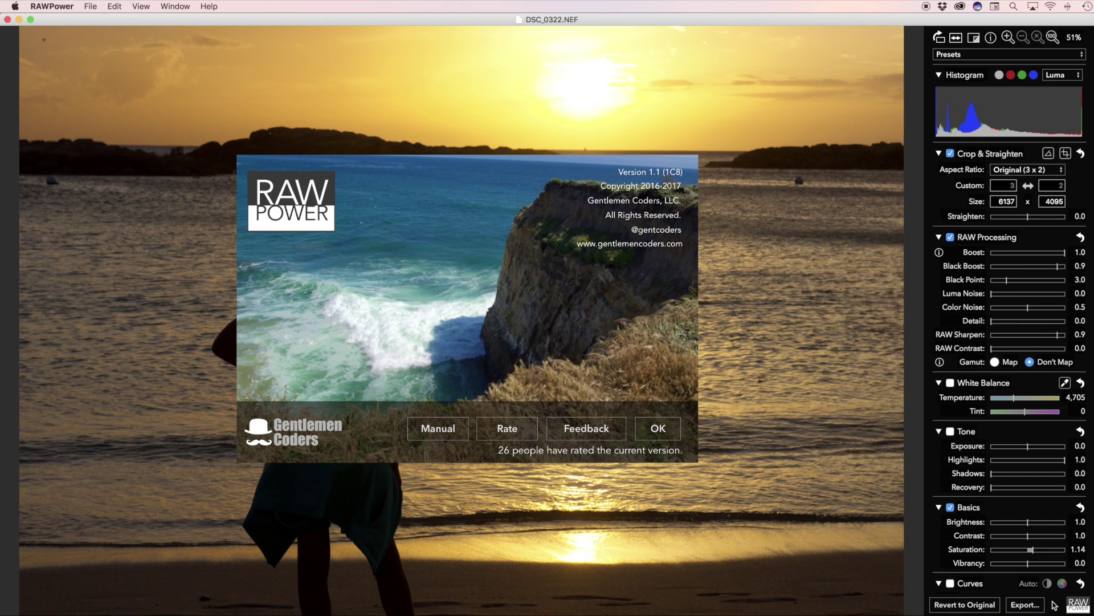